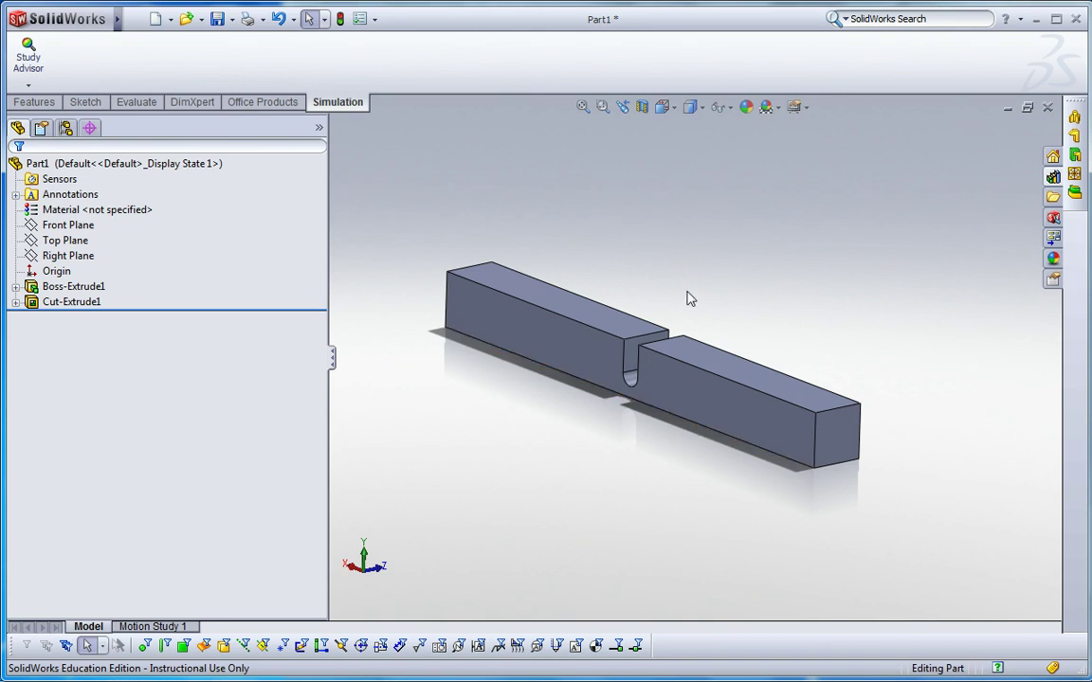
- Create a new static study named Study 1
middle_click_drag(569, 371, 701, 373)
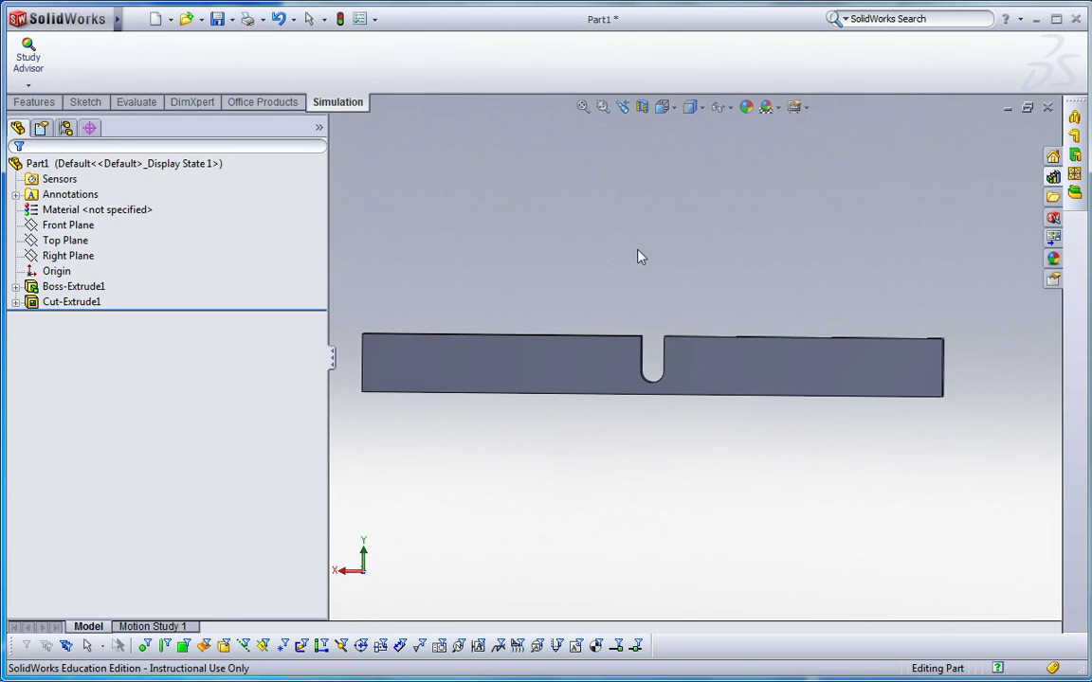
middle_click_drag(712, 252, 669, 295)
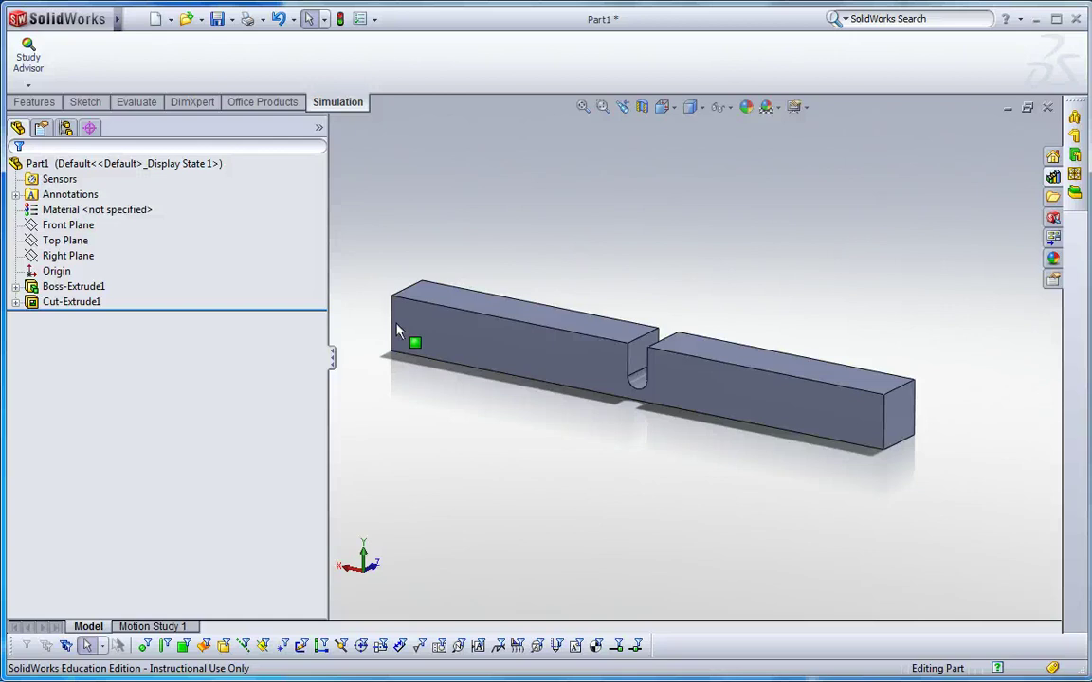
left_click(28, 86)
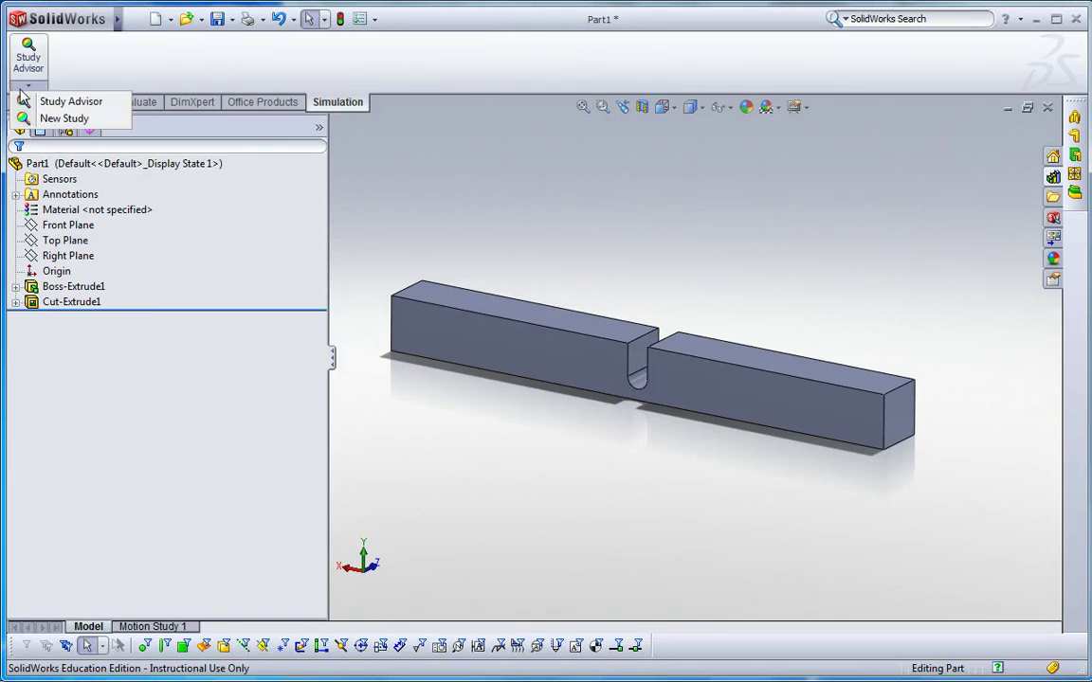
left_click(63, 120)
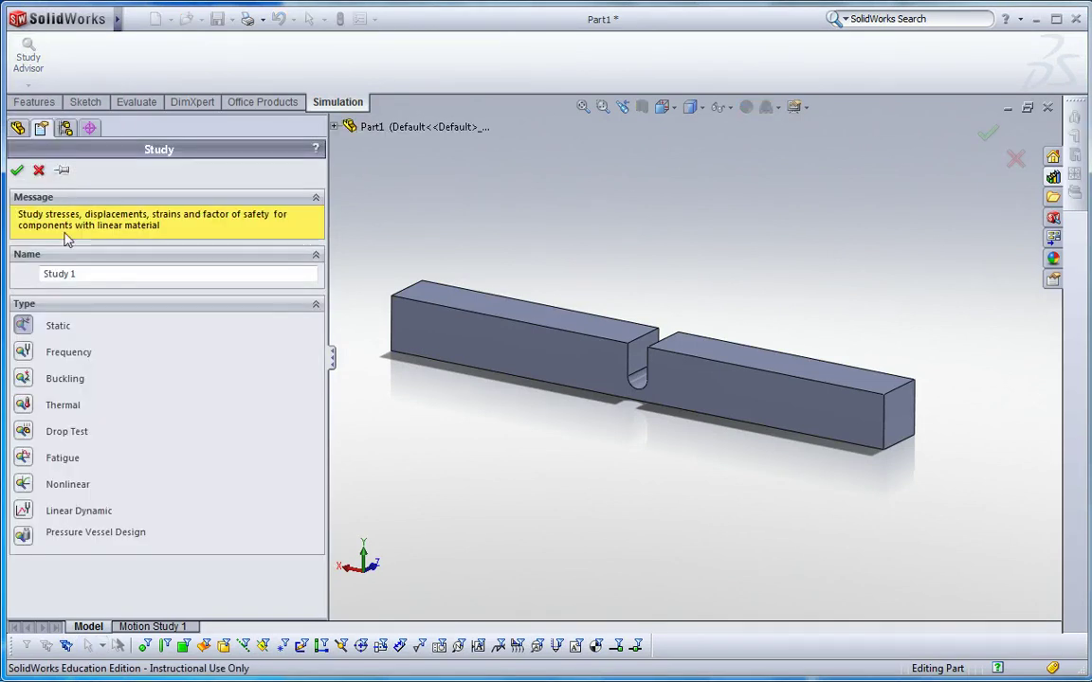
left_click(17, 170)
- Choose 6061 Alloy from the Aluminium Alloys library as Part1's material
left_click(50, 314)
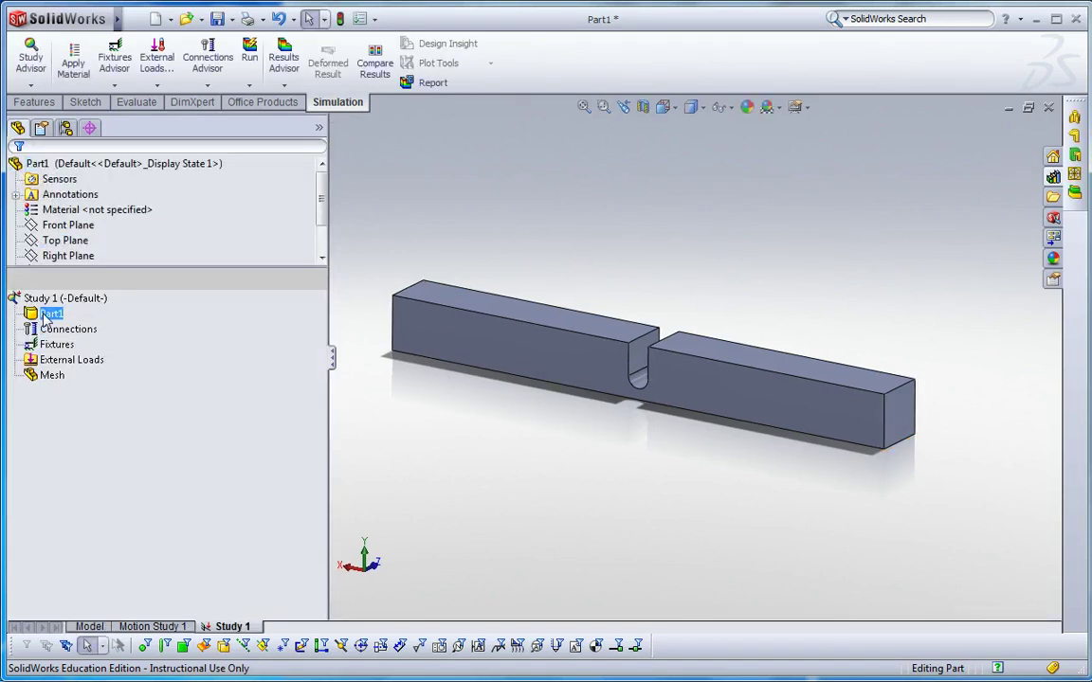
right_click(49, 314)
left_click(91, 325)
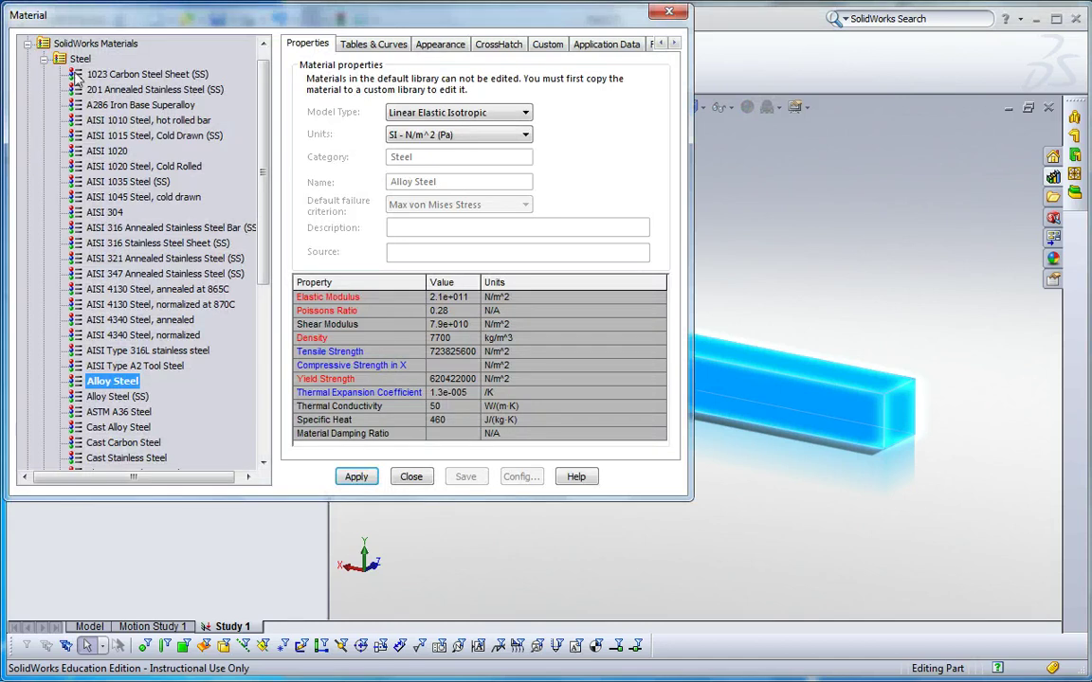
left_click(43, 60)
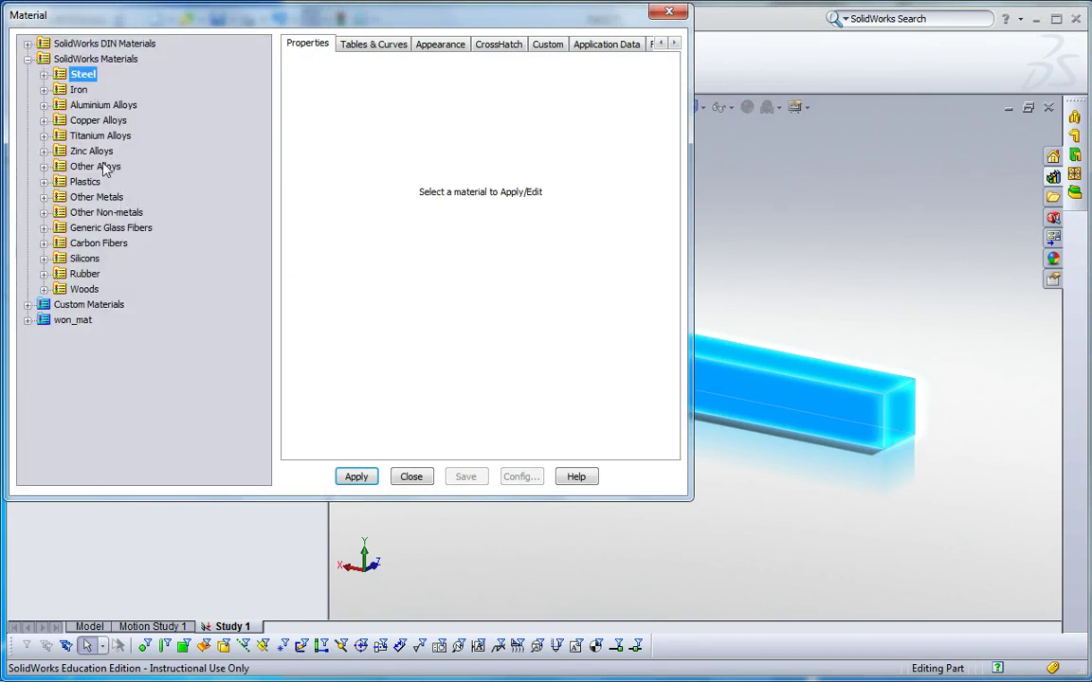
left_click(97, 107)
double_click(96, 107)
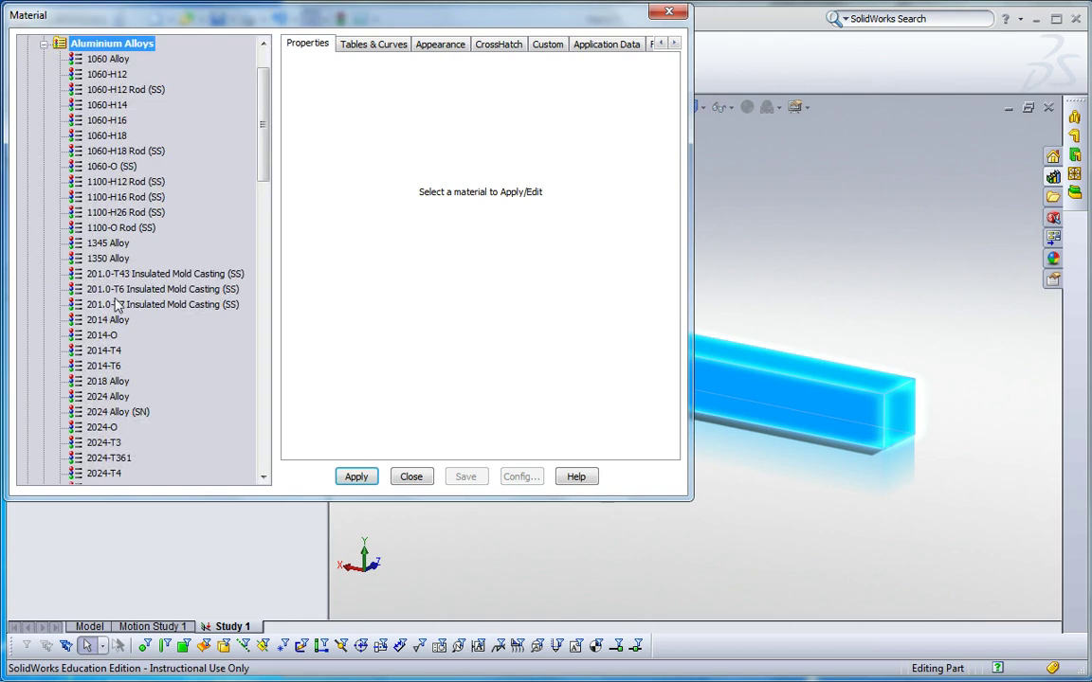
left_click(103, 392)
scroll(112, 396, "down", 4)
scroll(112, 396, "down", 12)
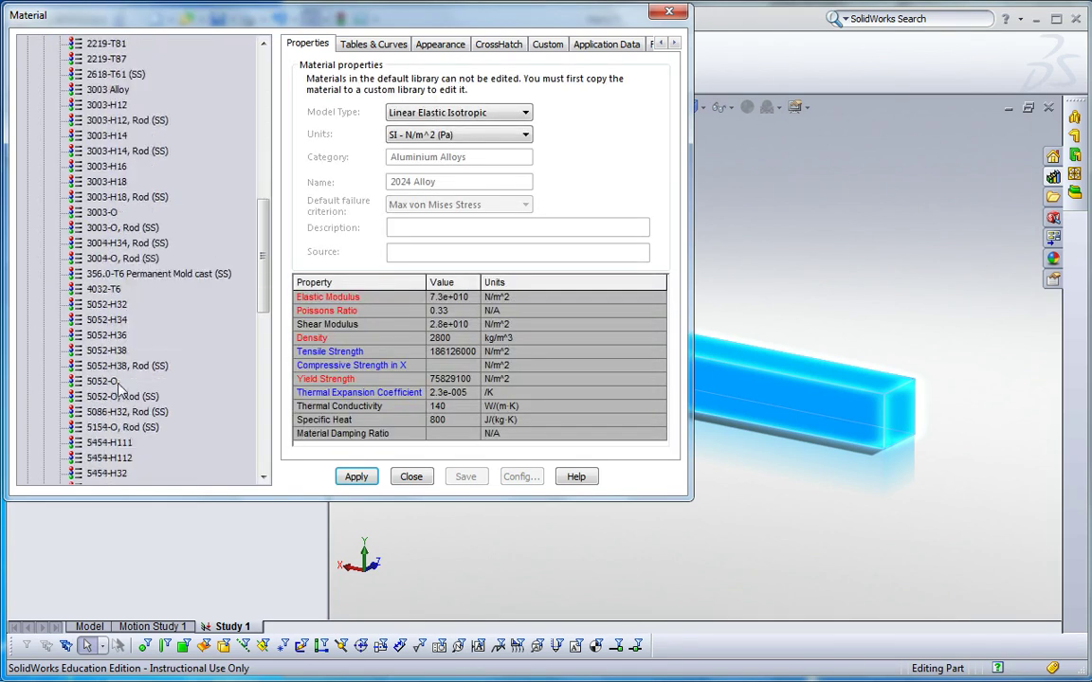
left_click(112, 338)
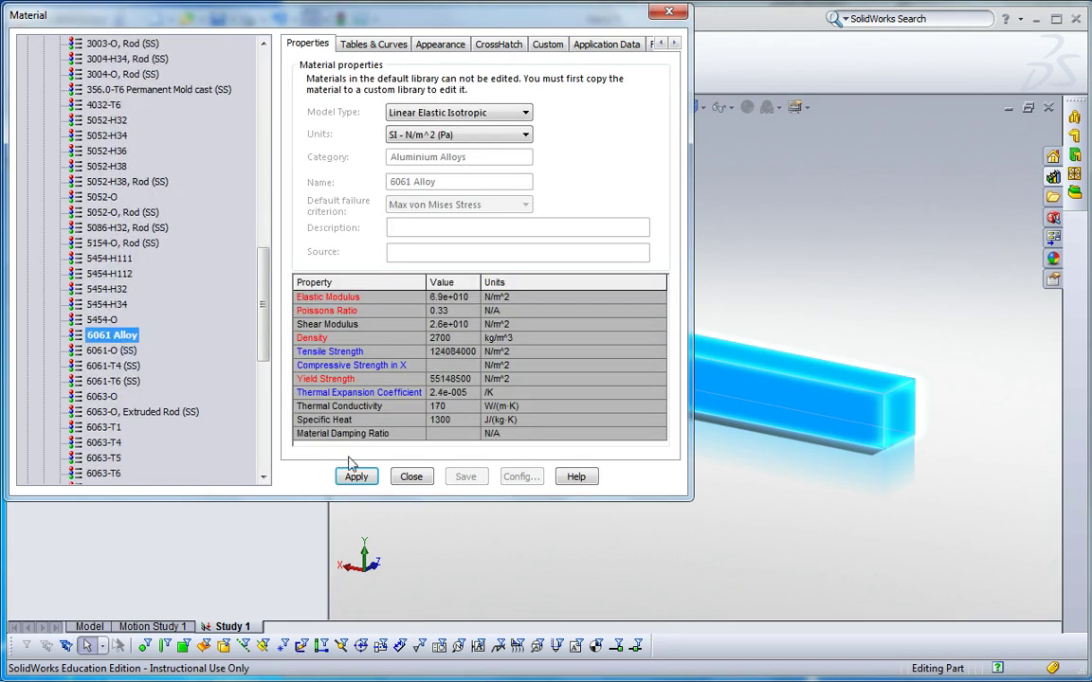
- Apply 6061 Alloy, then fix the bar's left end face with a Fixed Geometry restraint
left_click(412, 477)
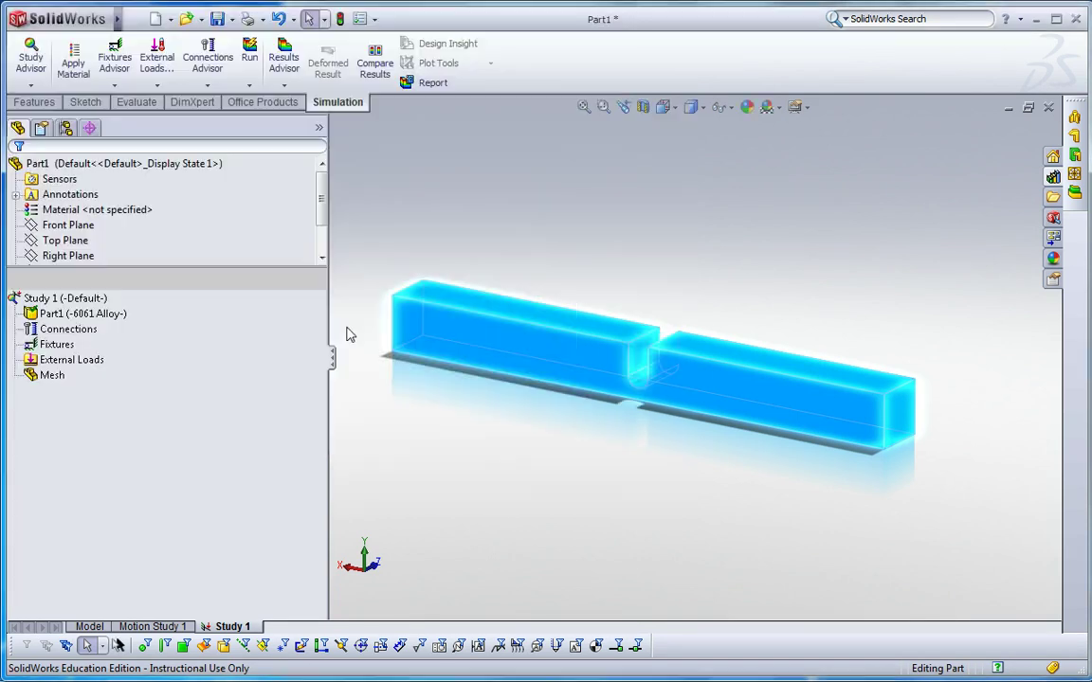
left_click(440, 210)
left_click(55, 345)
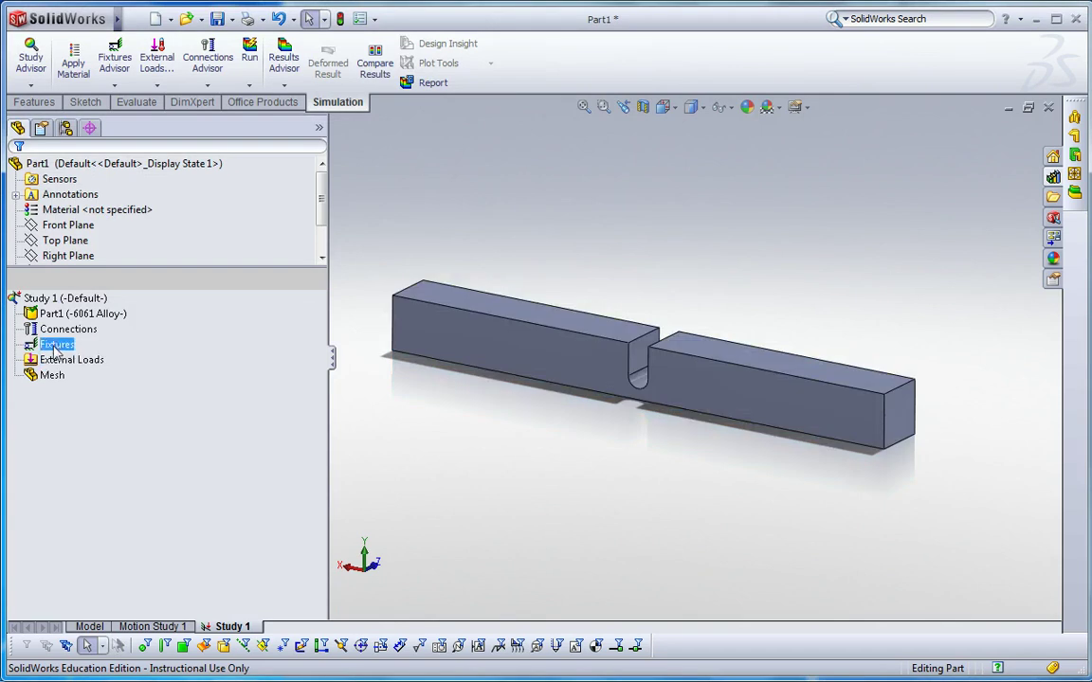
right_click(55, 349)
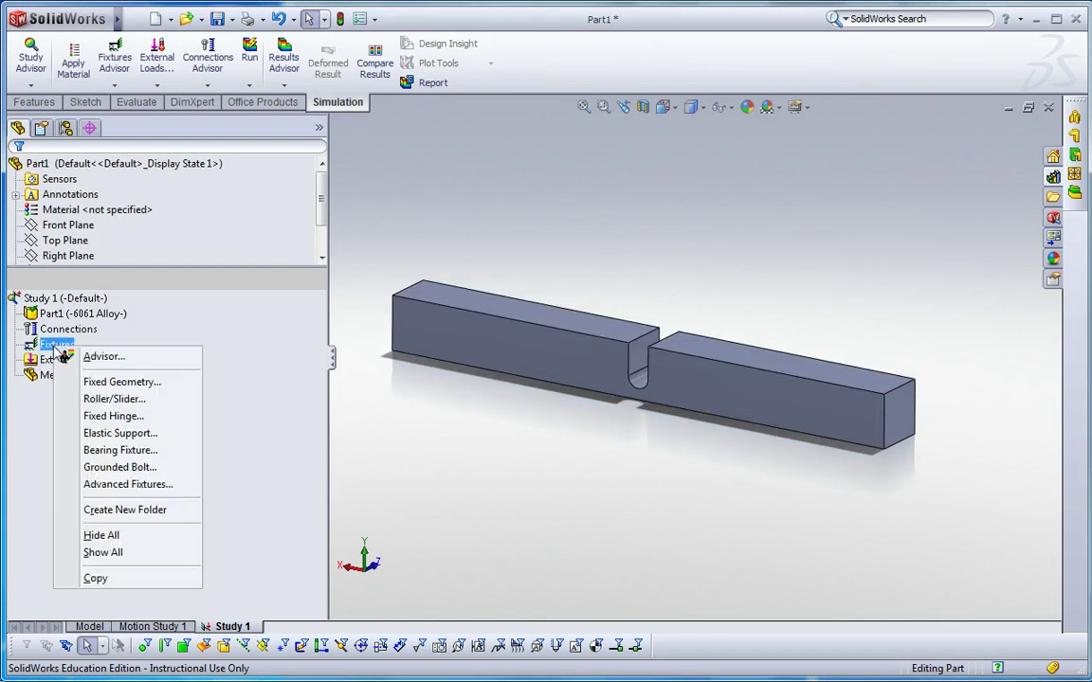
left_click(139, 378)
middle_click_drag(495, 415, 519, 380)
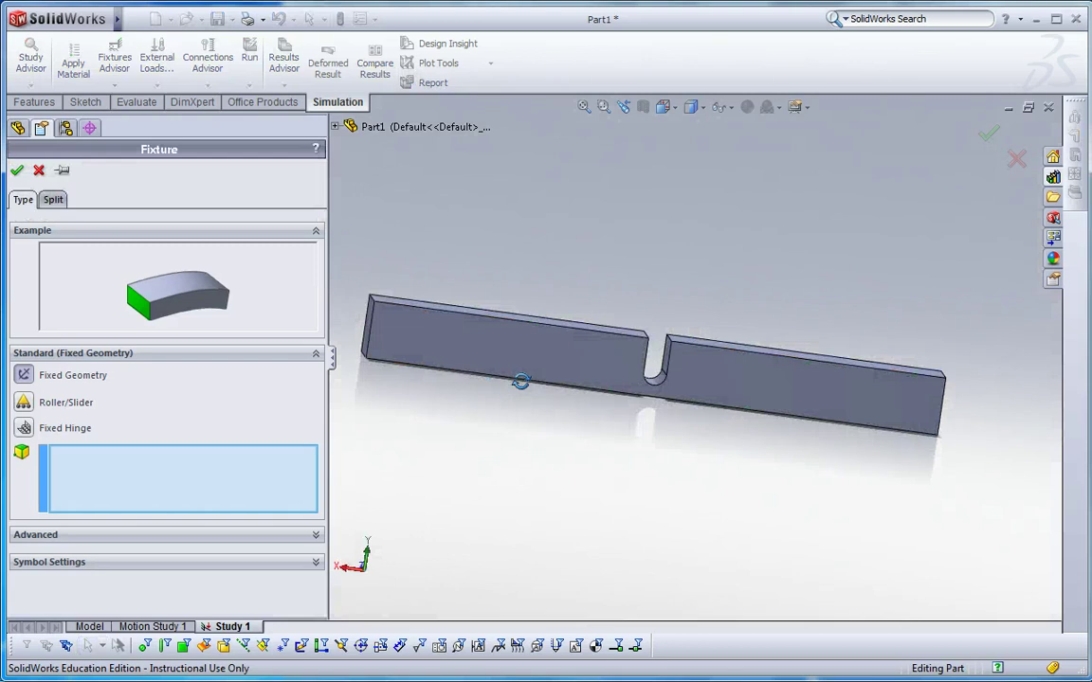
left_click(429, 340)
left_click(412, 327)
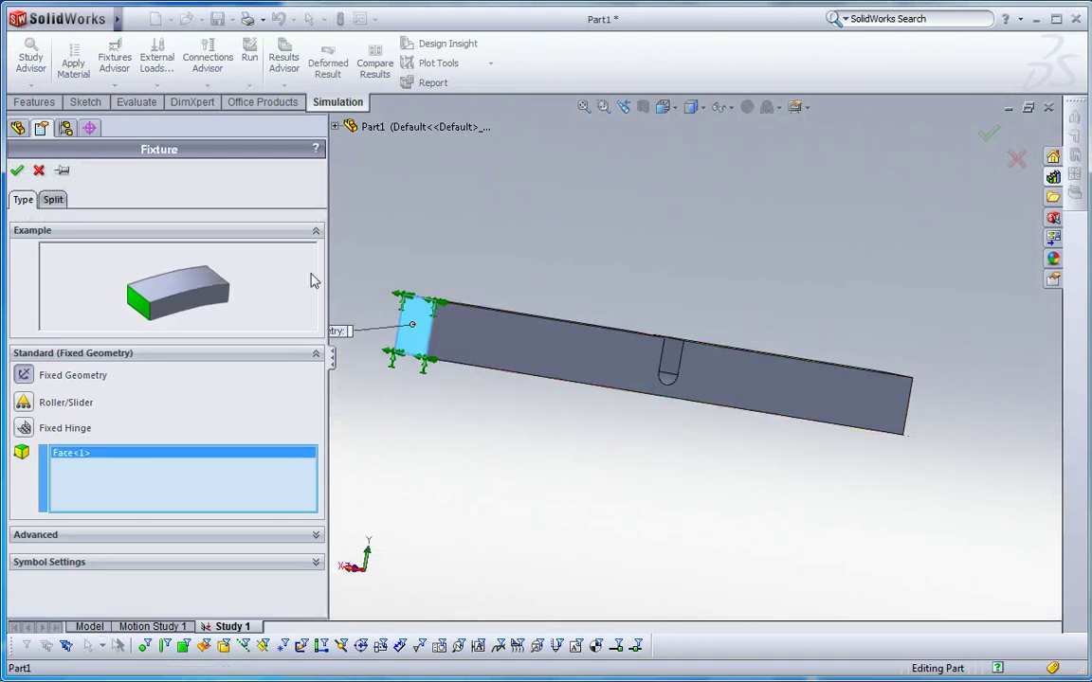
left_click(17, 172)
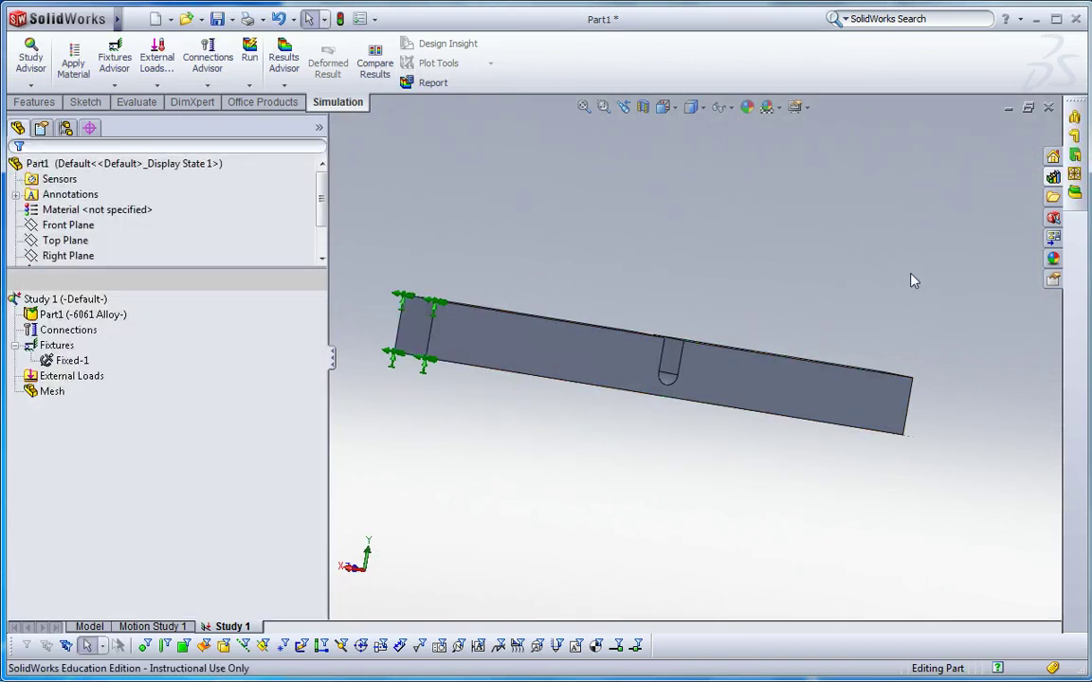
middle_click_drag(910, 281, 834, 258)
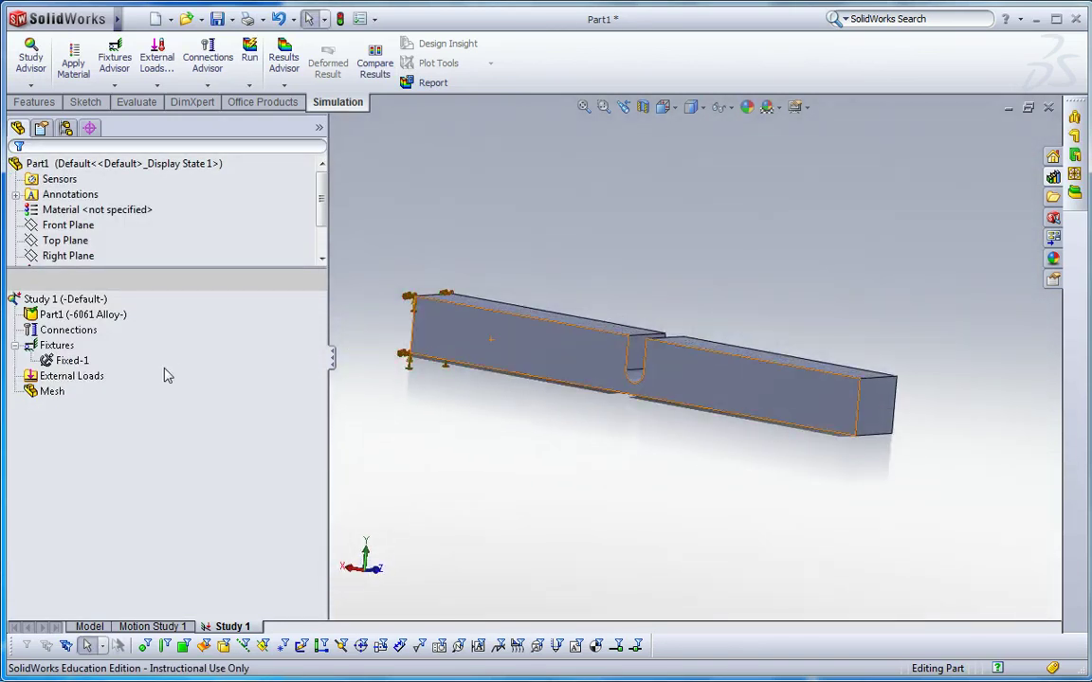
- Apply a 10 N force to the free end face, reversed downward along its vertical edge
right_click(84, 376)
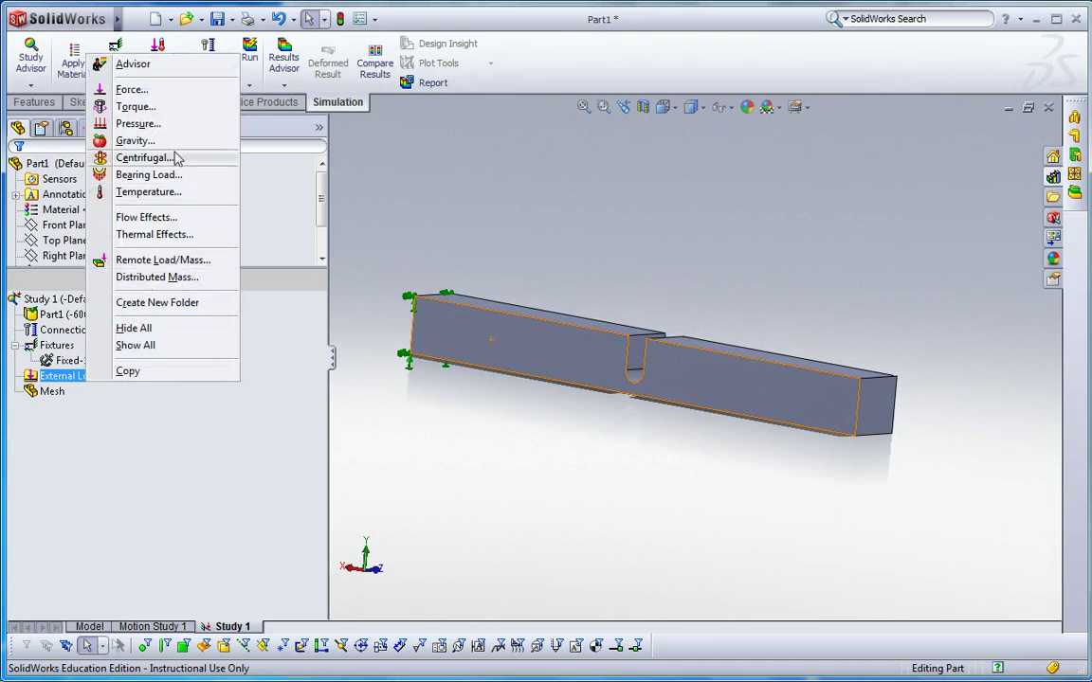
left_click(152, 90)
left_click(875, 409)
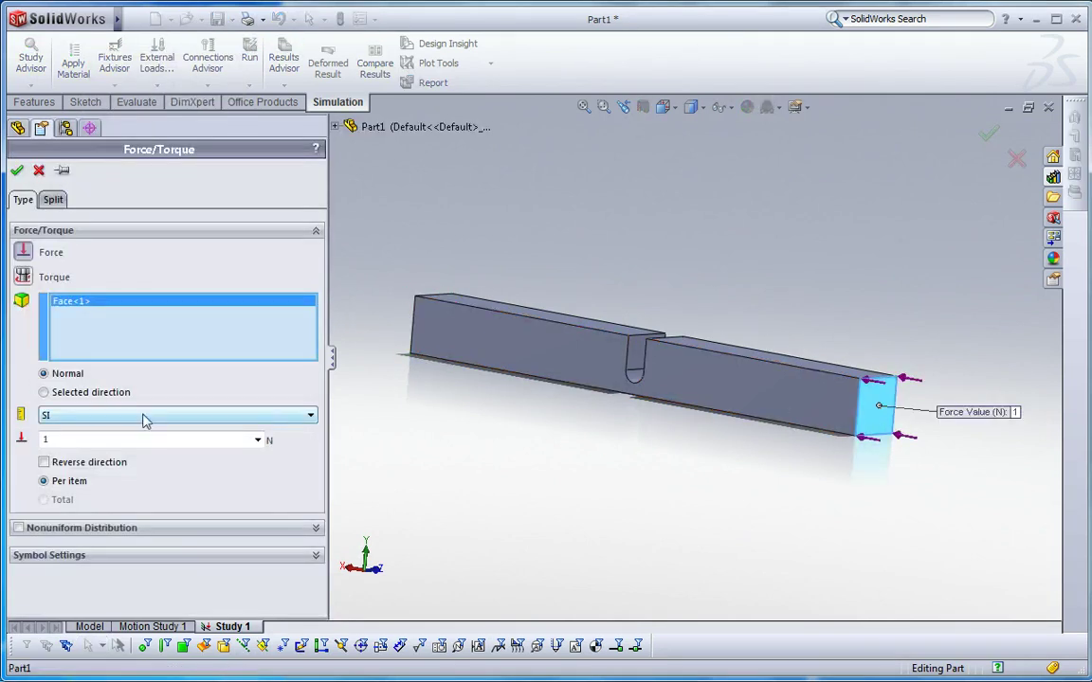
left_click(84, 393)
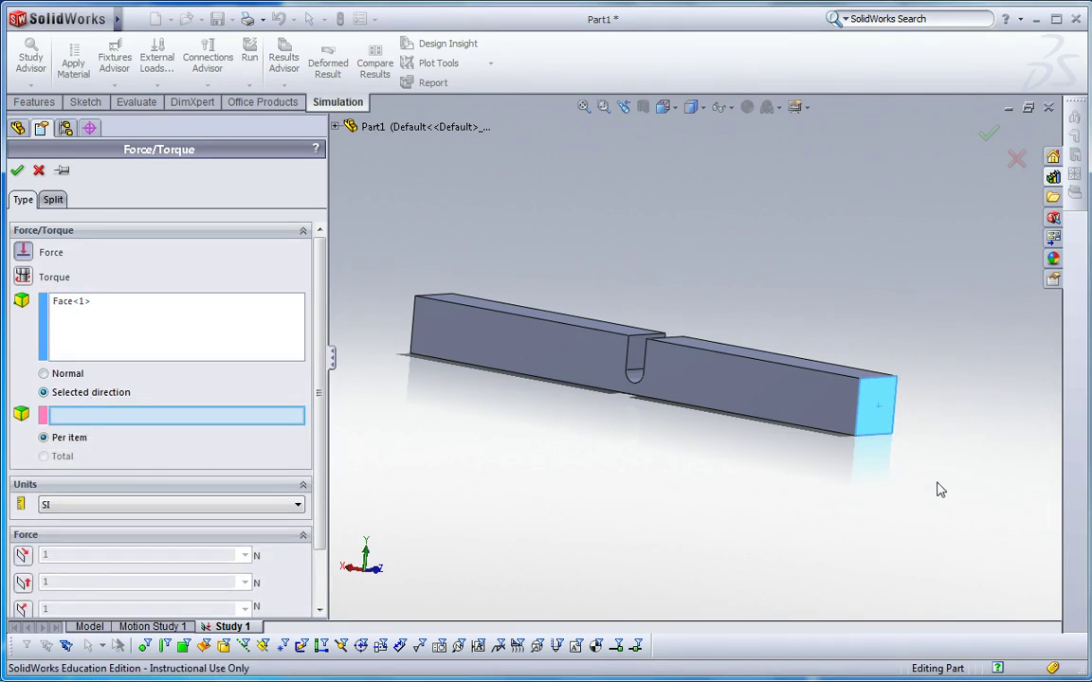
left_click(861, 414)
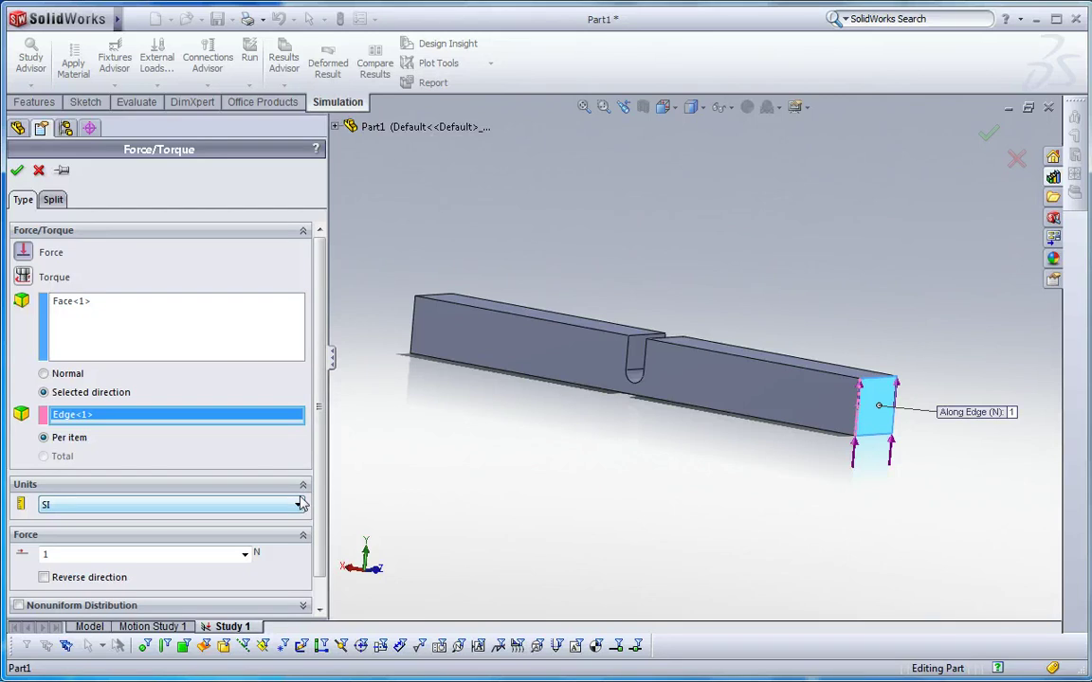
left_click(44, 577)
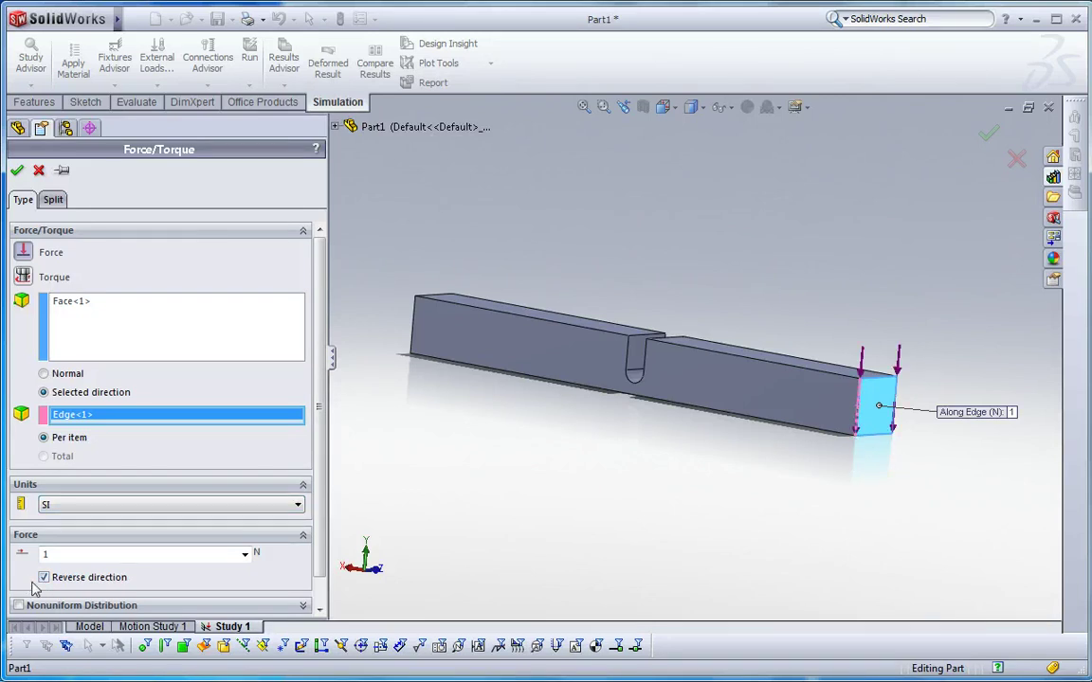
left_click(59, 555)
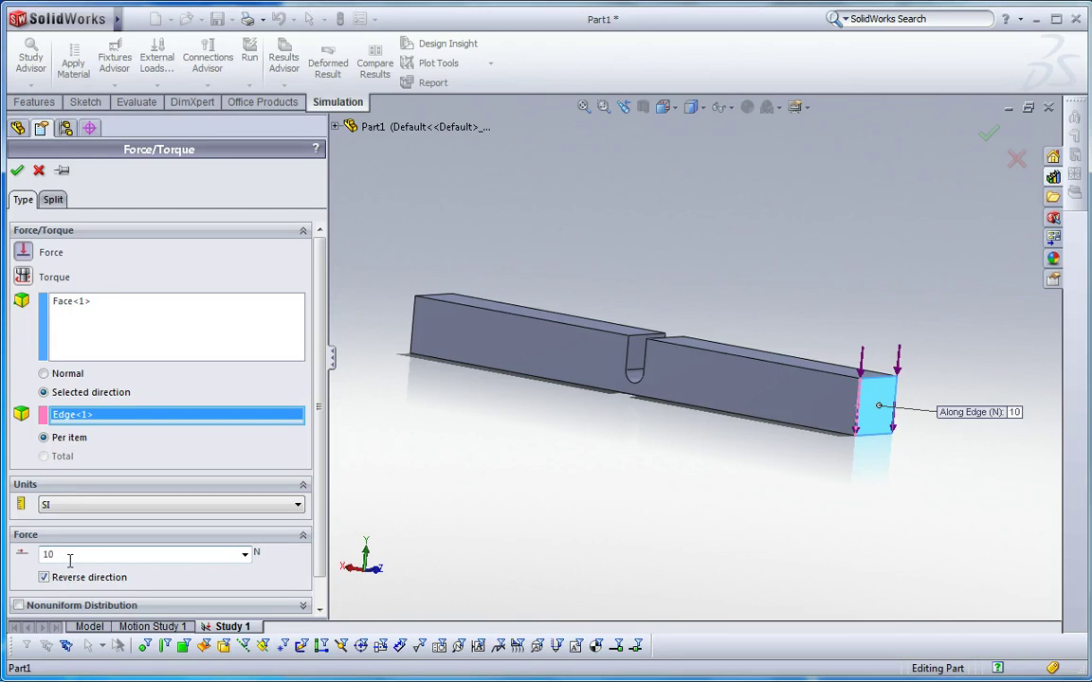
left_click(17, 170)
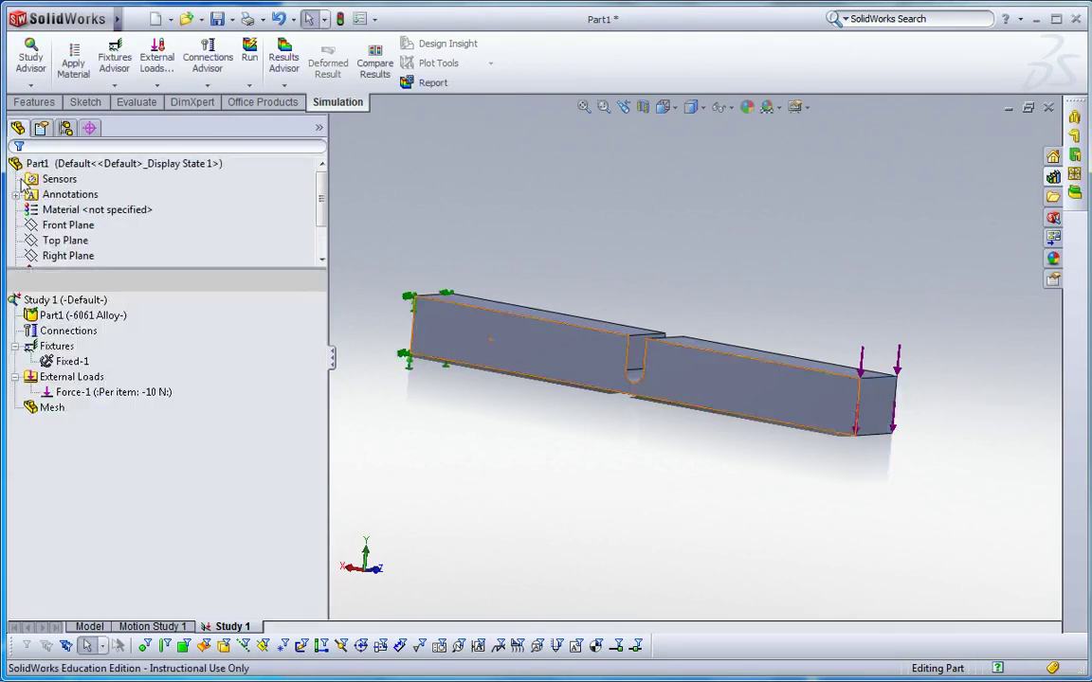
middle_click_drag(529, 475, 479, 471)
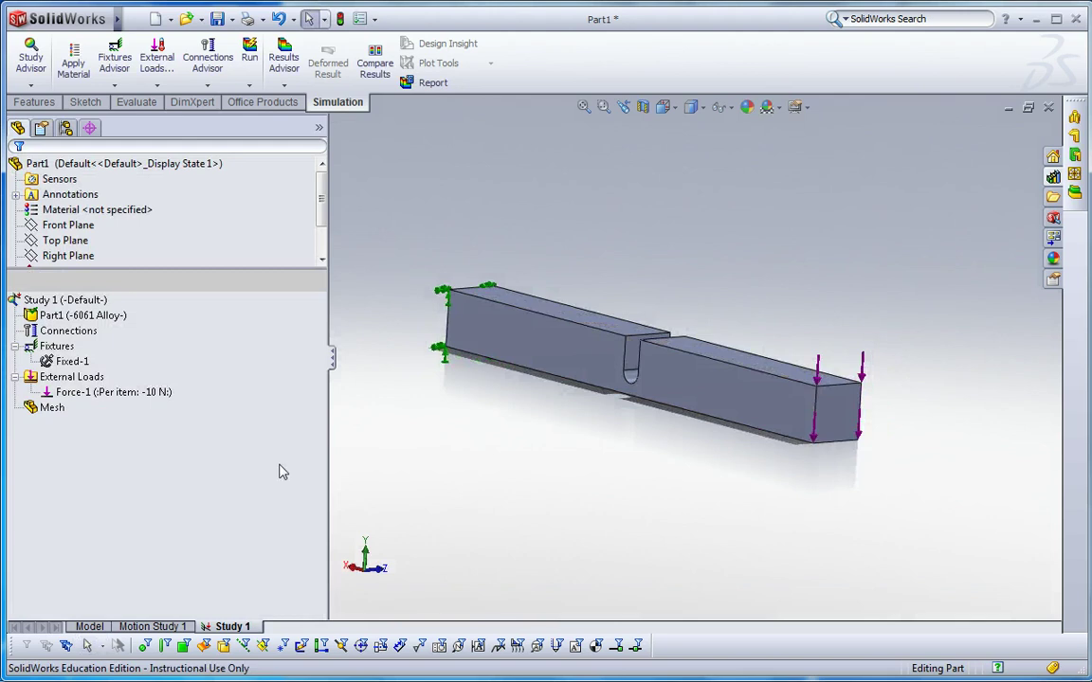
- Generate a Standard mesh at the default 2.13328 mm global size and 0.106664 mm tolerance
right_click(60, 408)
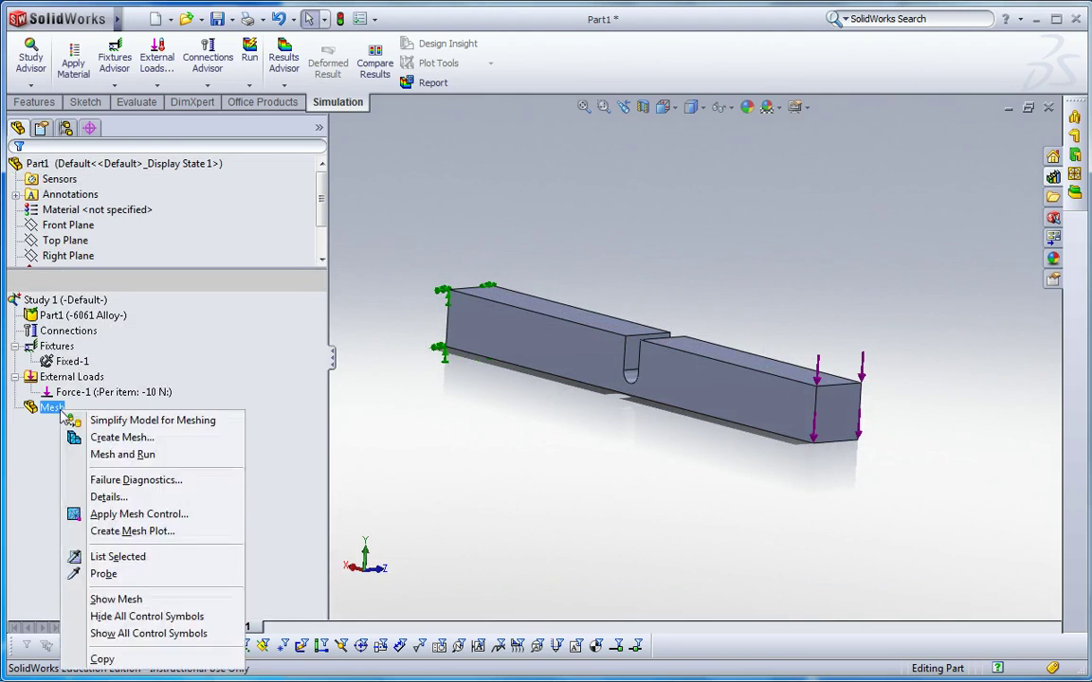
left_click(128, 437)
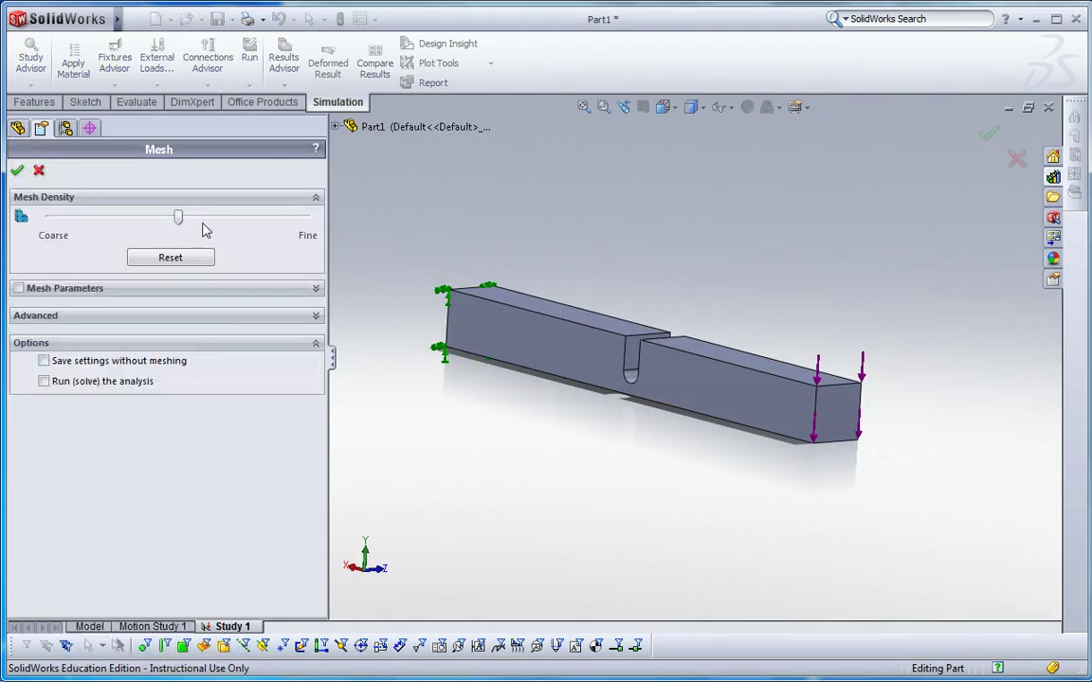
left_click(19, 288)
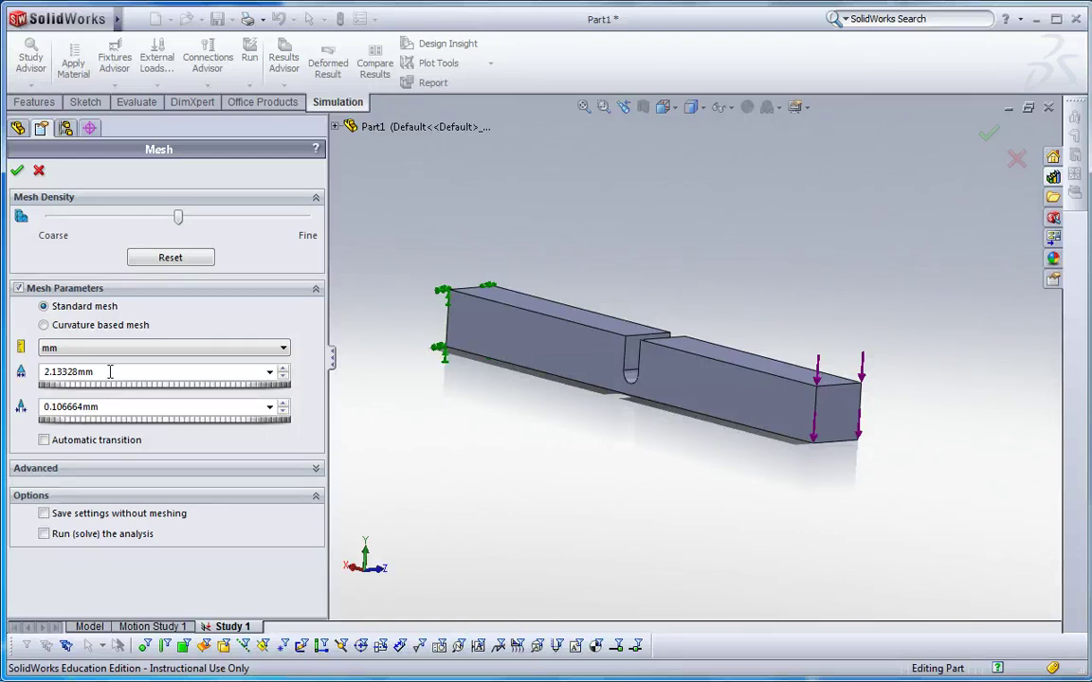
left_click(17, 169)
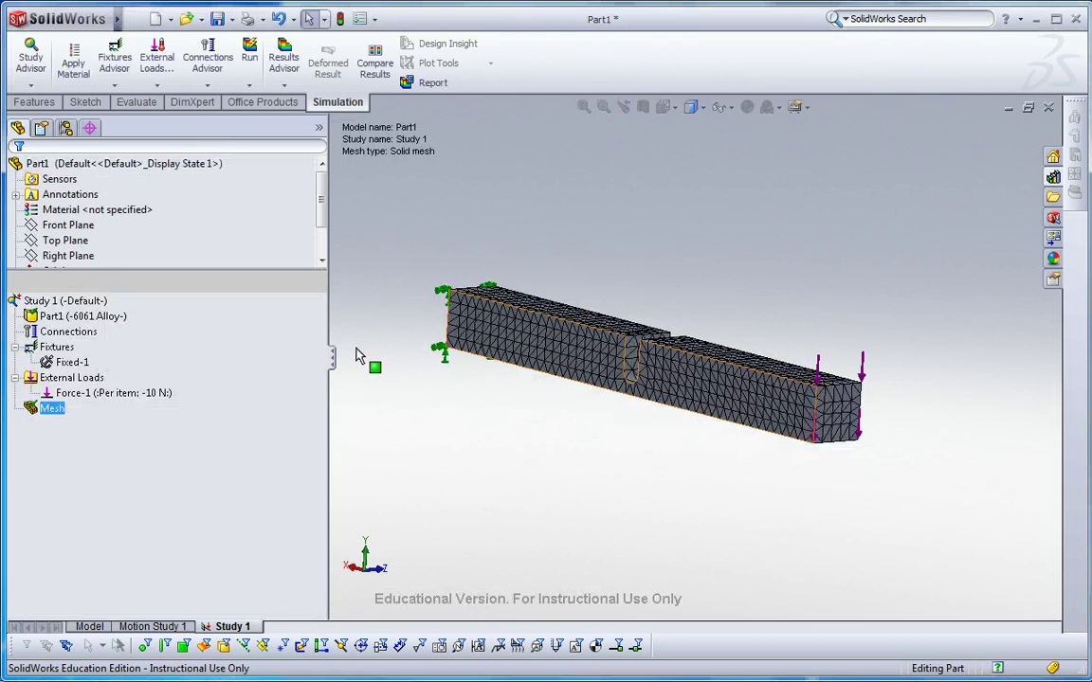
- Run Study 1, check the von Mises stress at the notch, and display the displacement plot
right_click(59, 302)
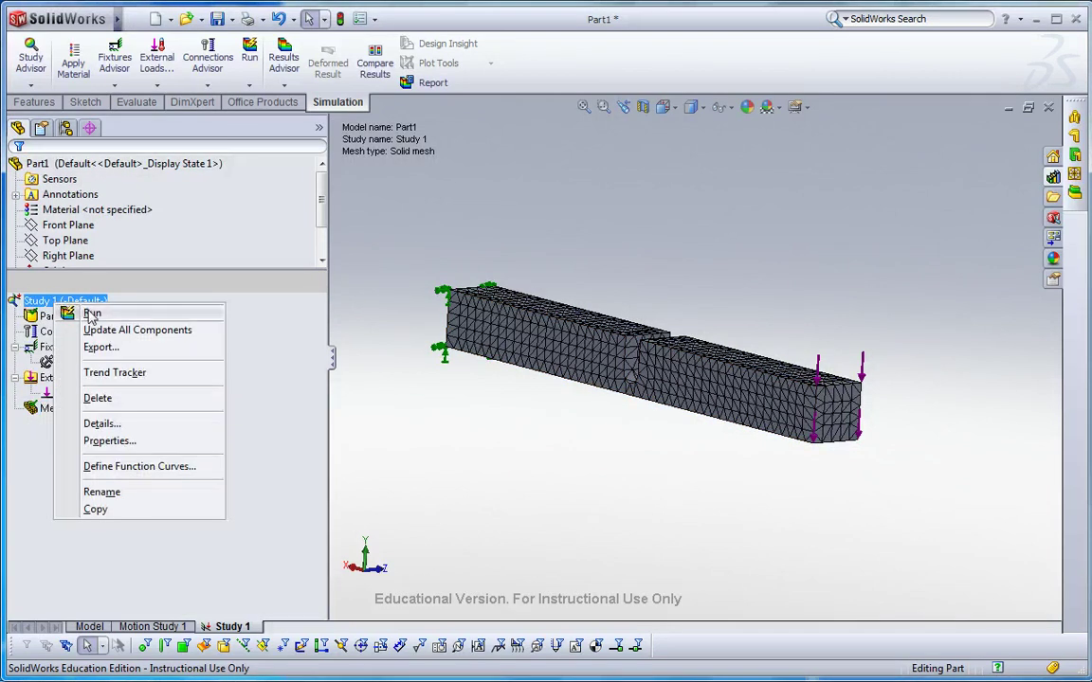
left_click(88, 313)
key("alt+Tab")
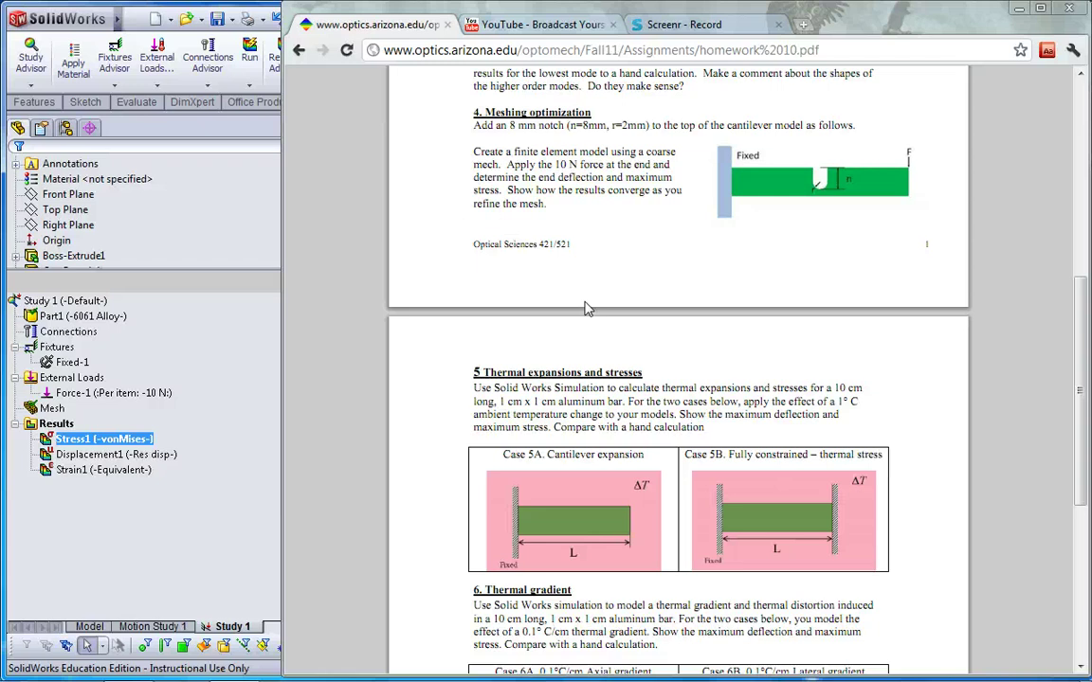
key("alt+Tab")
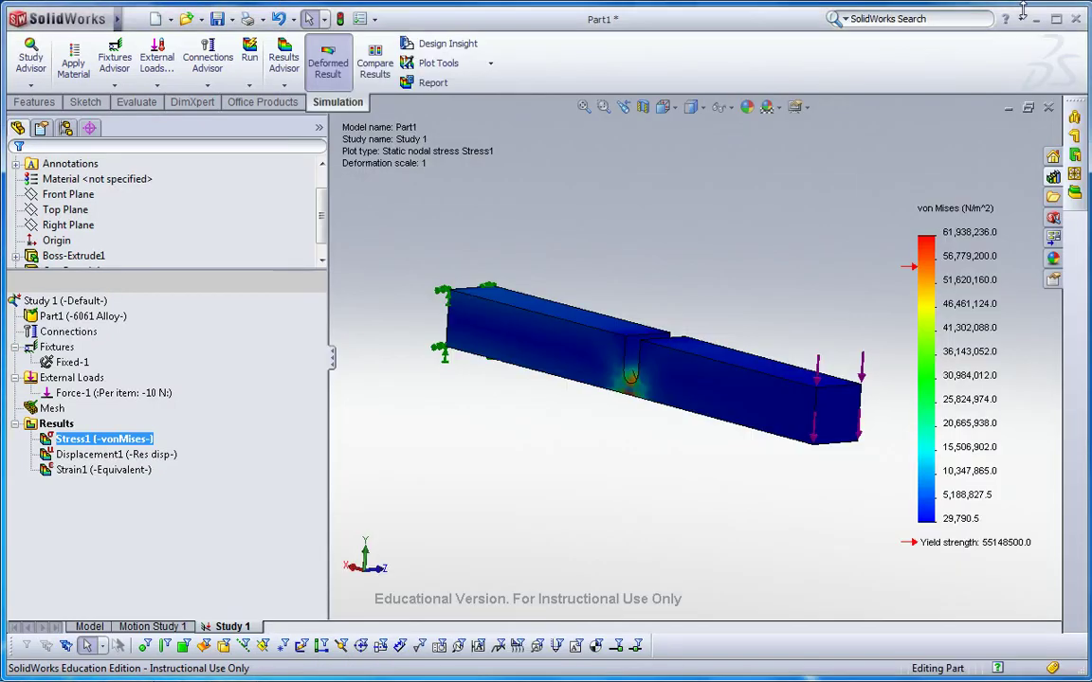
middle_click_drag(716, 306, 700, 304)
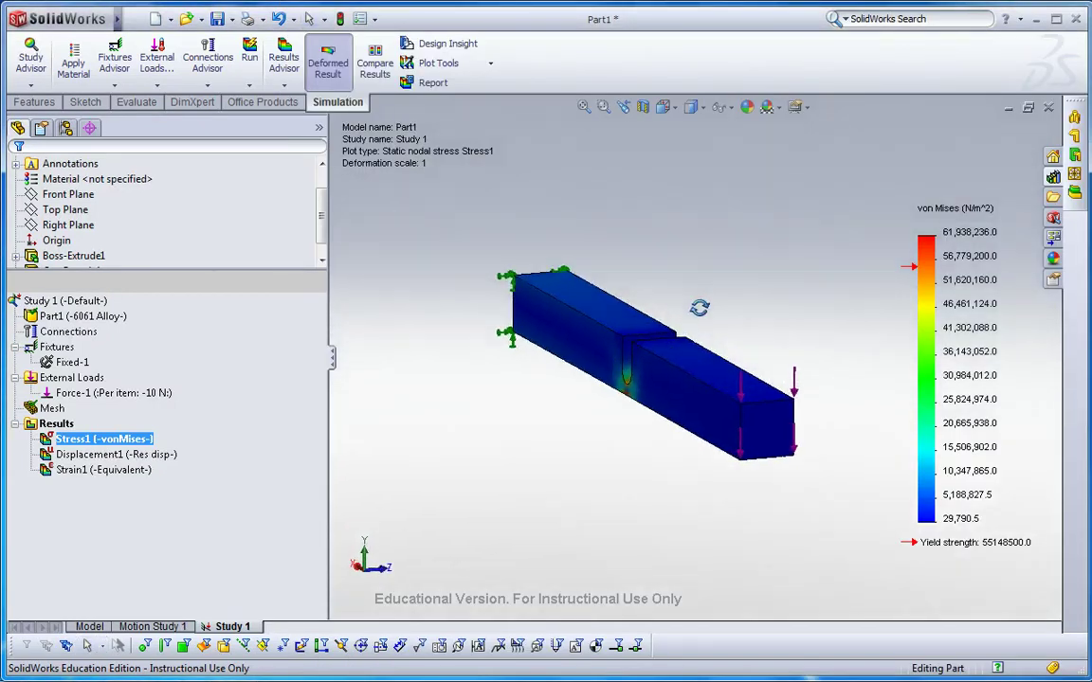
scroll(696, 389, "down", 4)
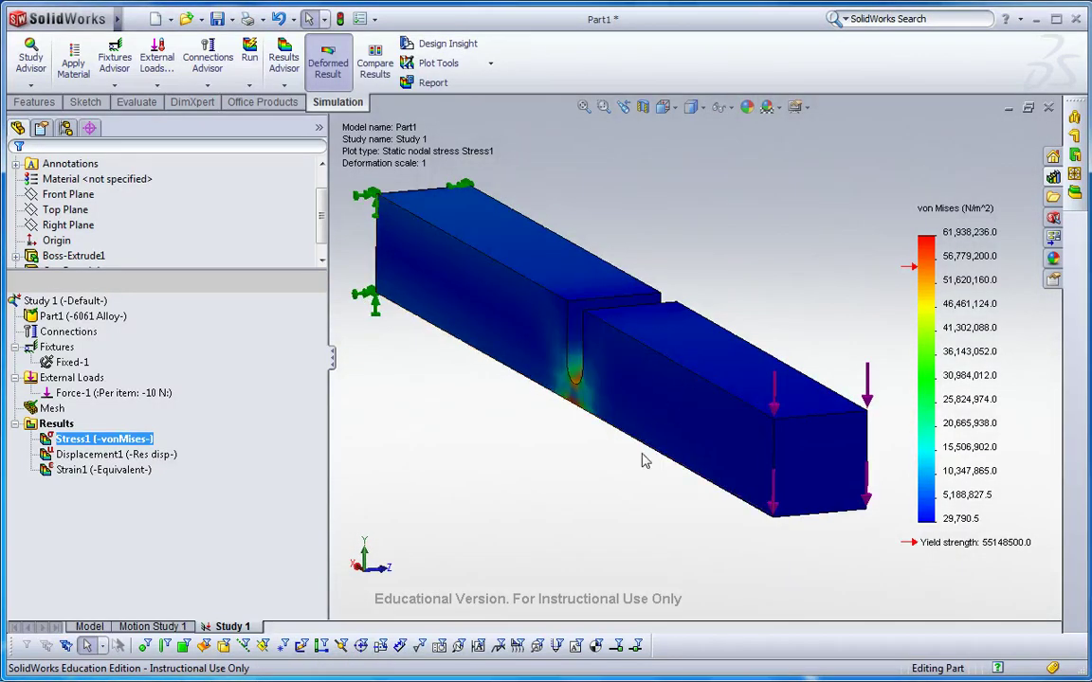
double_click(90, 456)
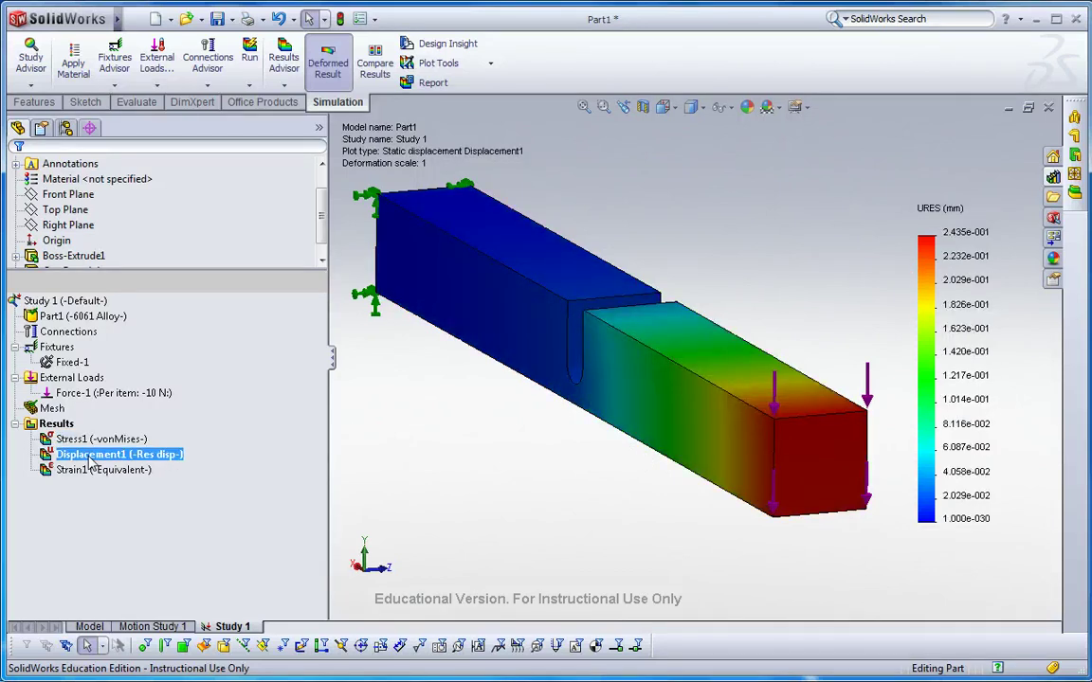
- Switch Displacement1 to UY: Y Displacement on an automatic deformed shape, tip -0.2408 mm
right_click(91, 459)
left_click(187, 205)
left_click(186, 216)
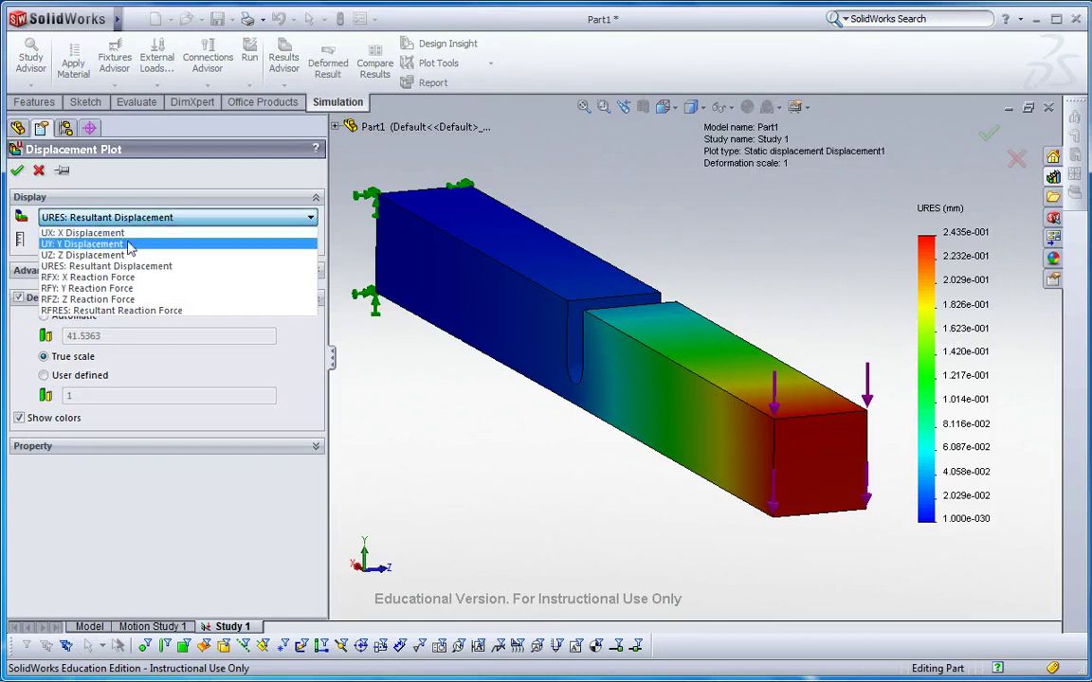
left_click(128, 243)
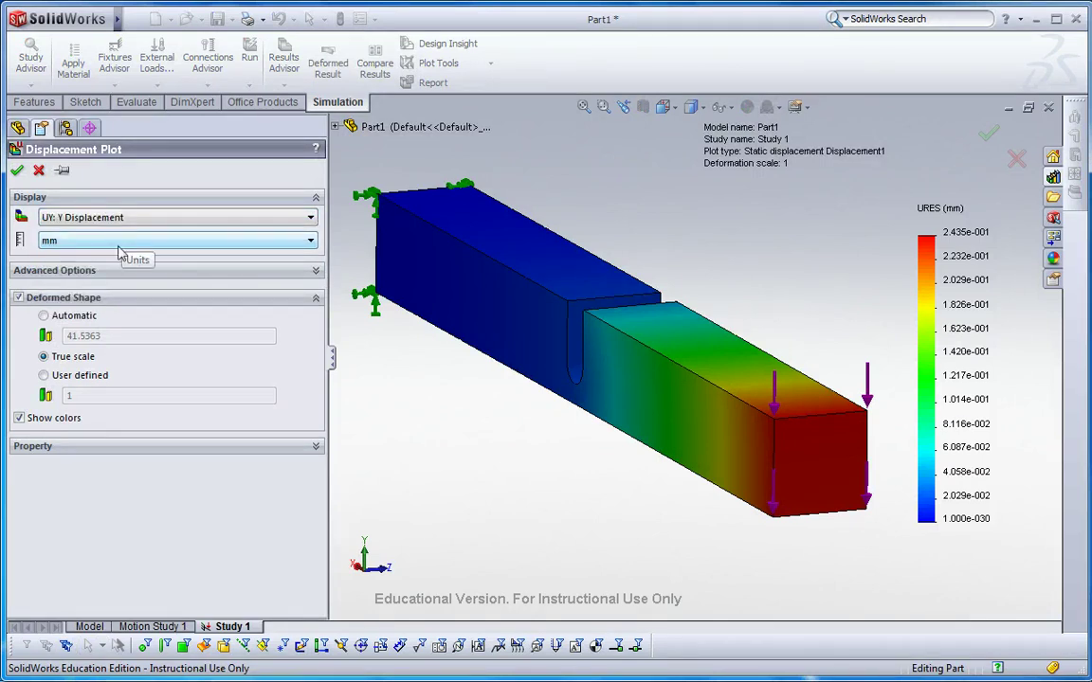
left_click(43, 316)
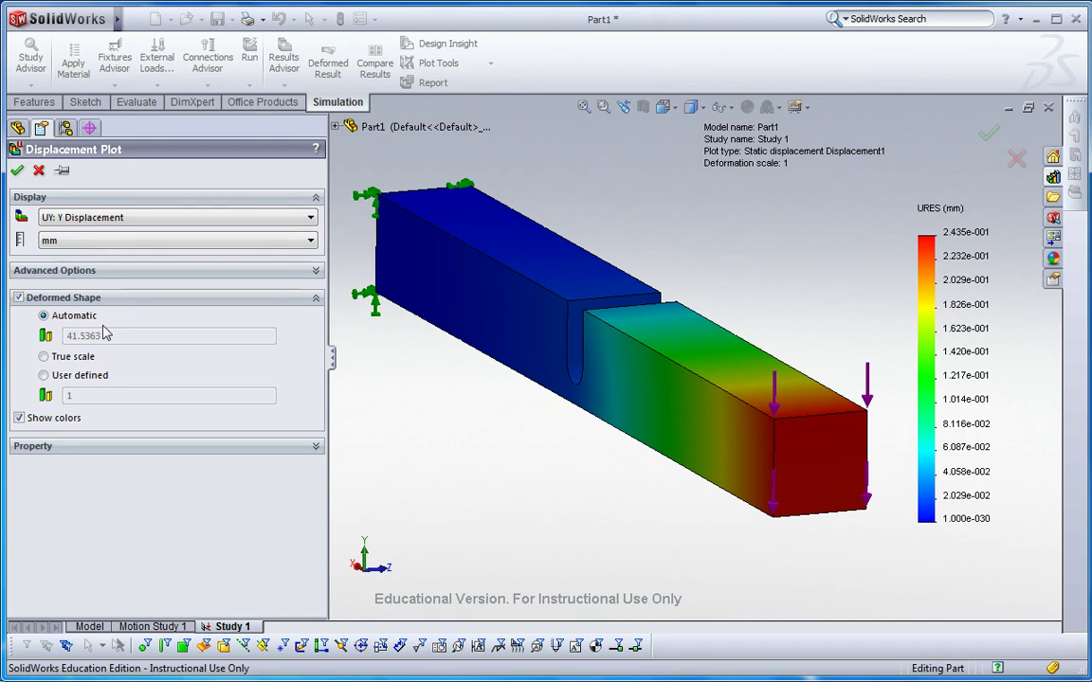
left_click(17, 171)
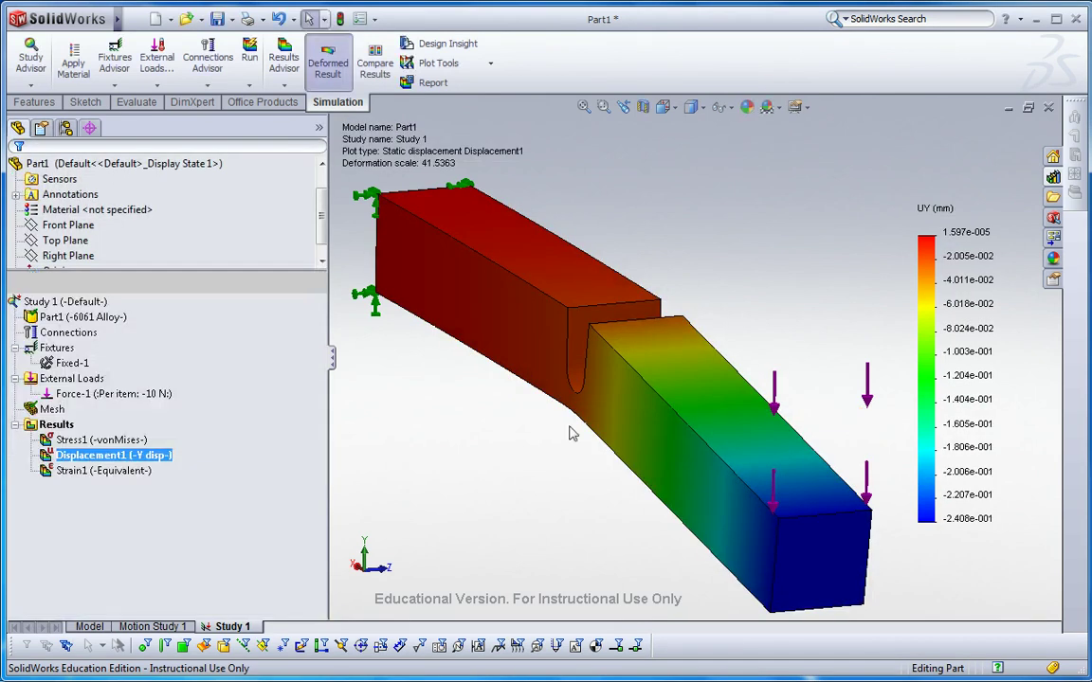
middle_click_drag(569, 433, 588, 465)
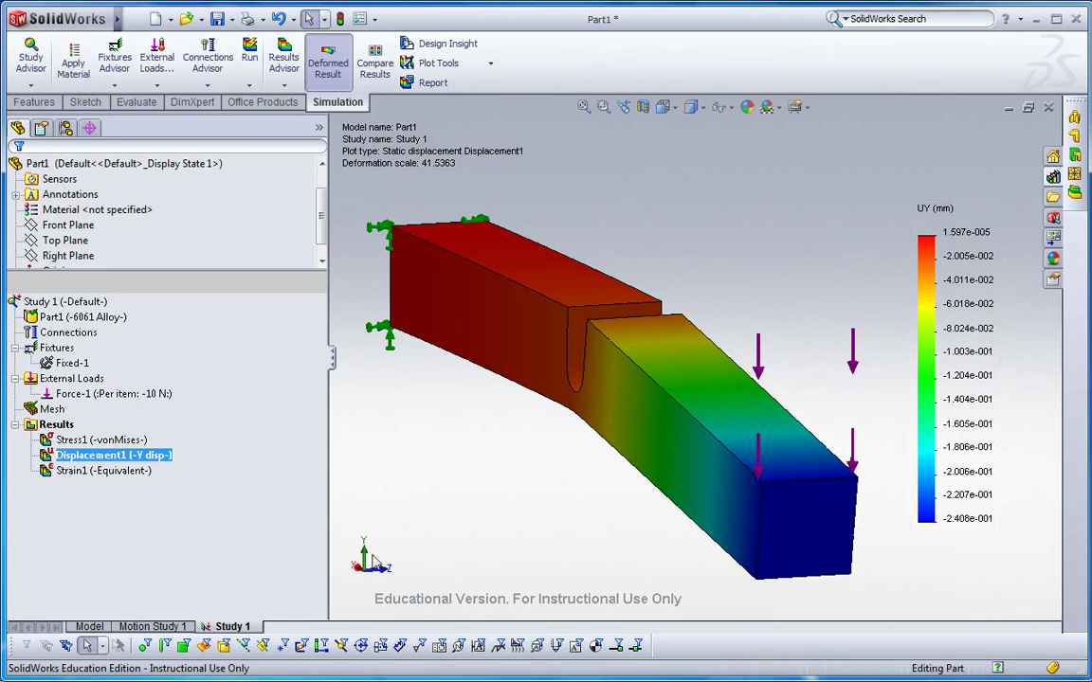
- Delete the old results and remesh finer at 1.5733 mm size, 0.0786649 mm tolerance
right_click(43, 408)
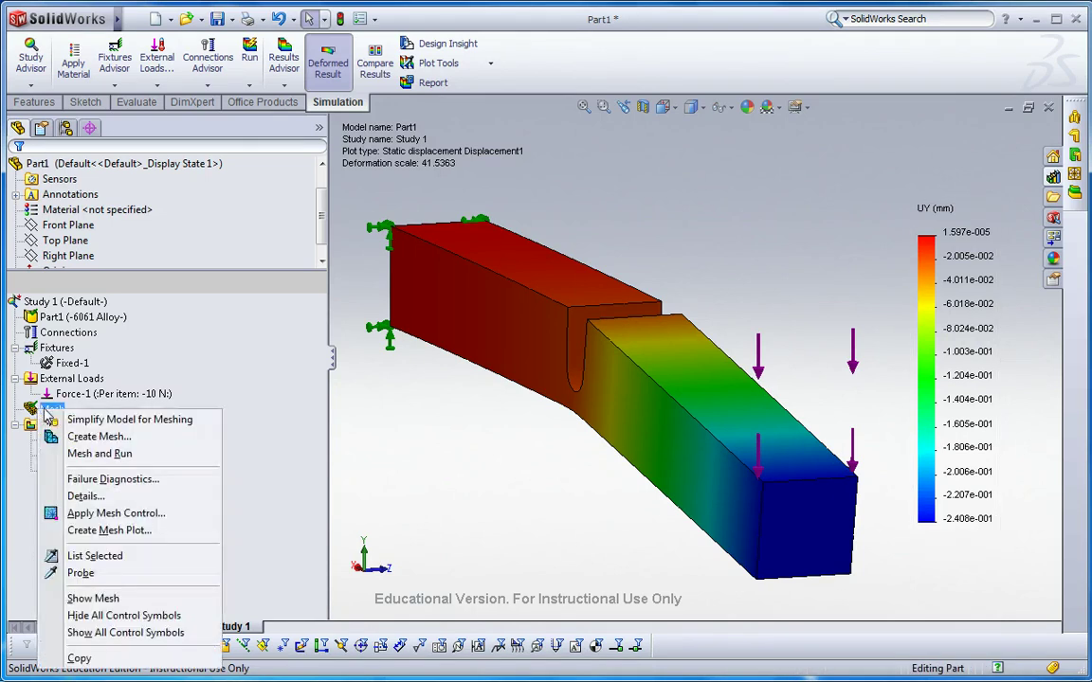
left_click(95, 436)
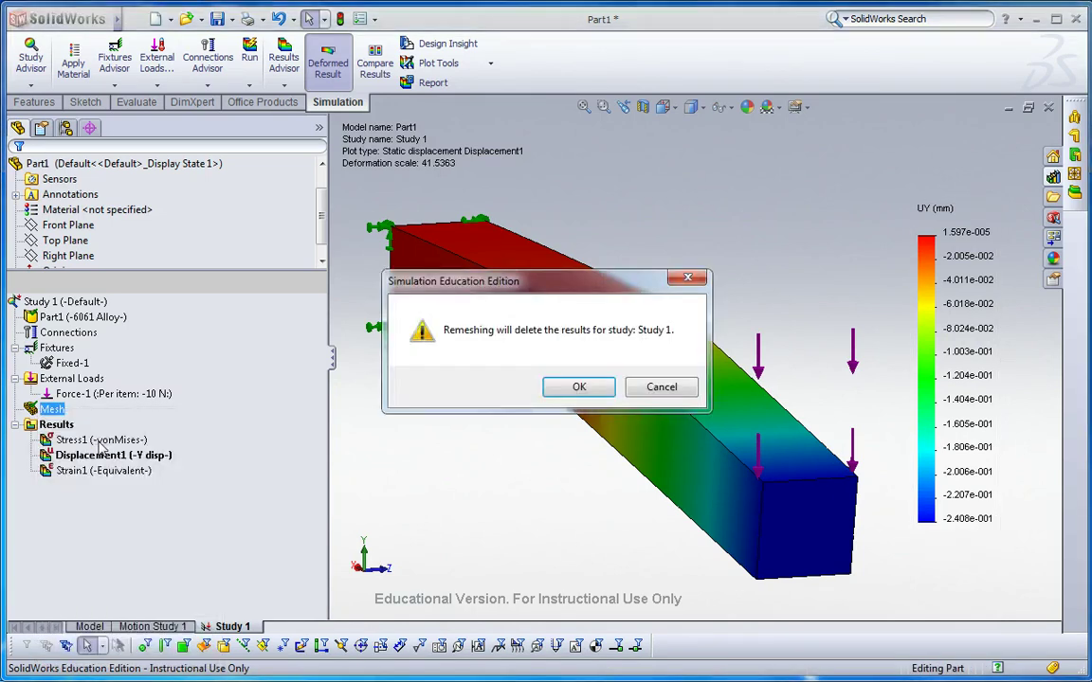
left_click(580, 389)
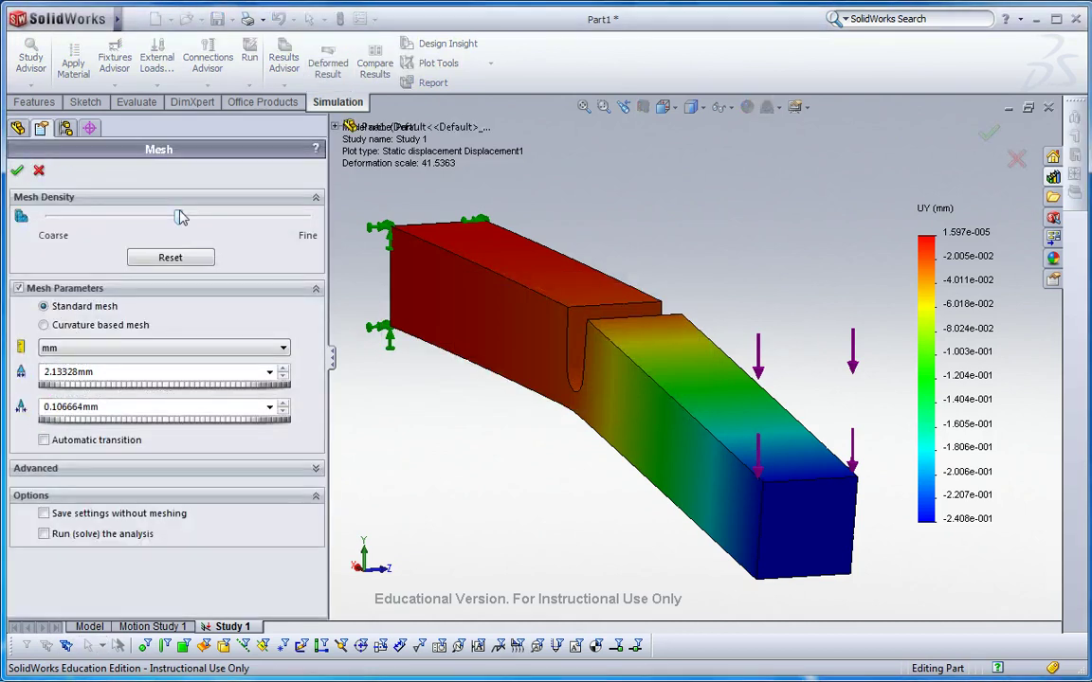
left_click_drag(180, 218, 246, 218)
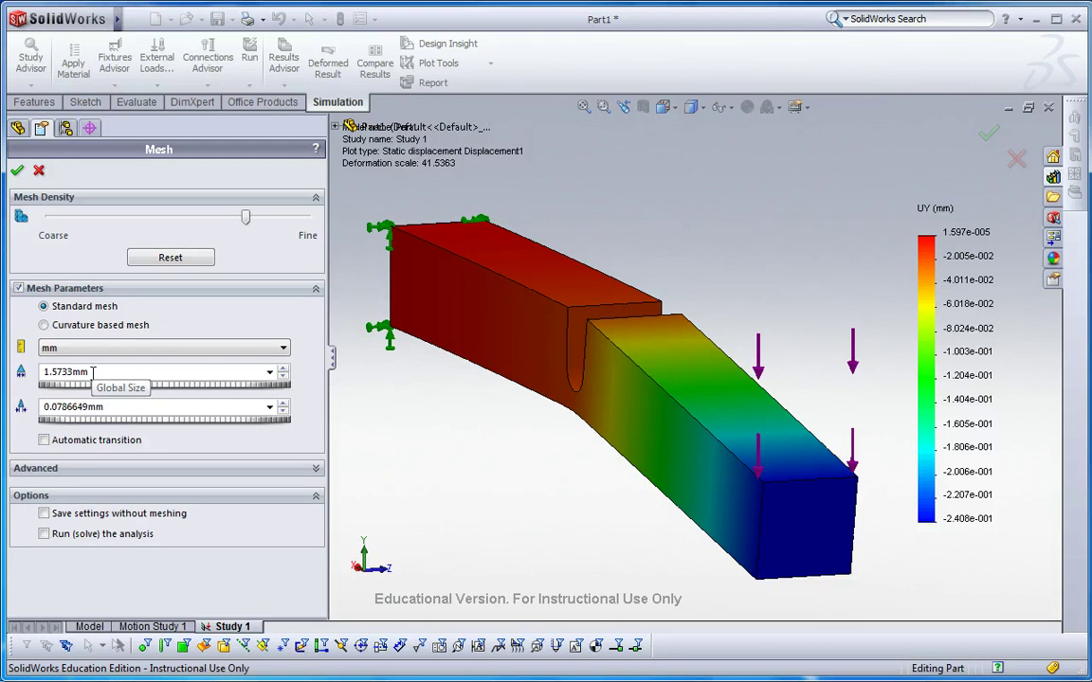
left_click(17, 169)
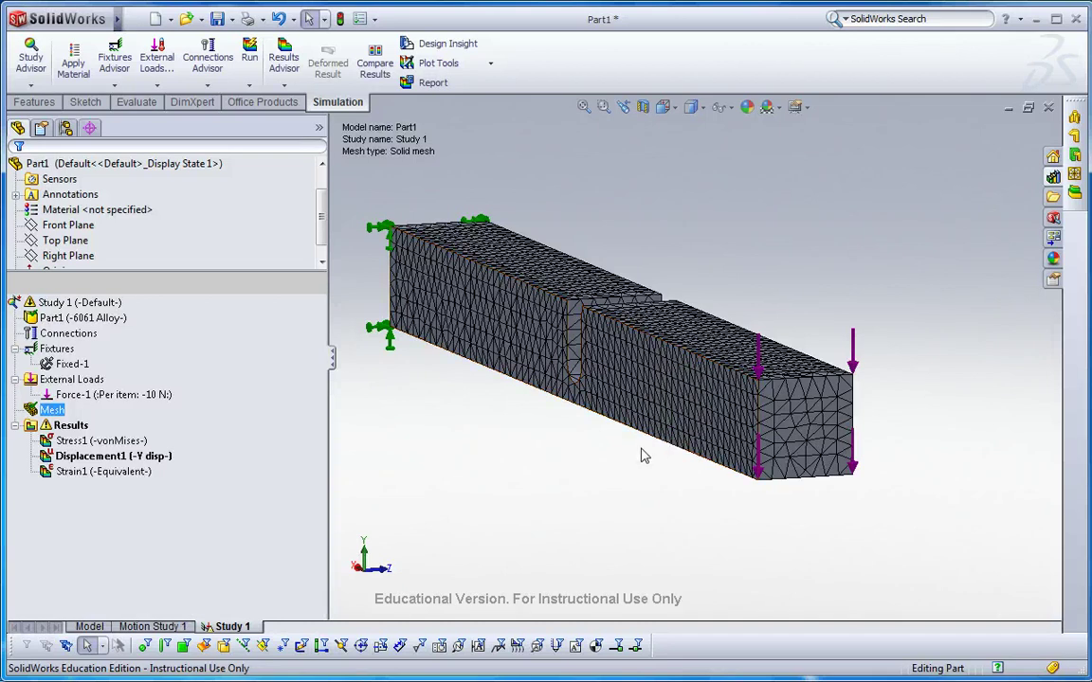
- Rerun Study 1 on the 1.5733 mm mesh and view UY tip displacement of -0.2591 mm
right_click(81, 301)
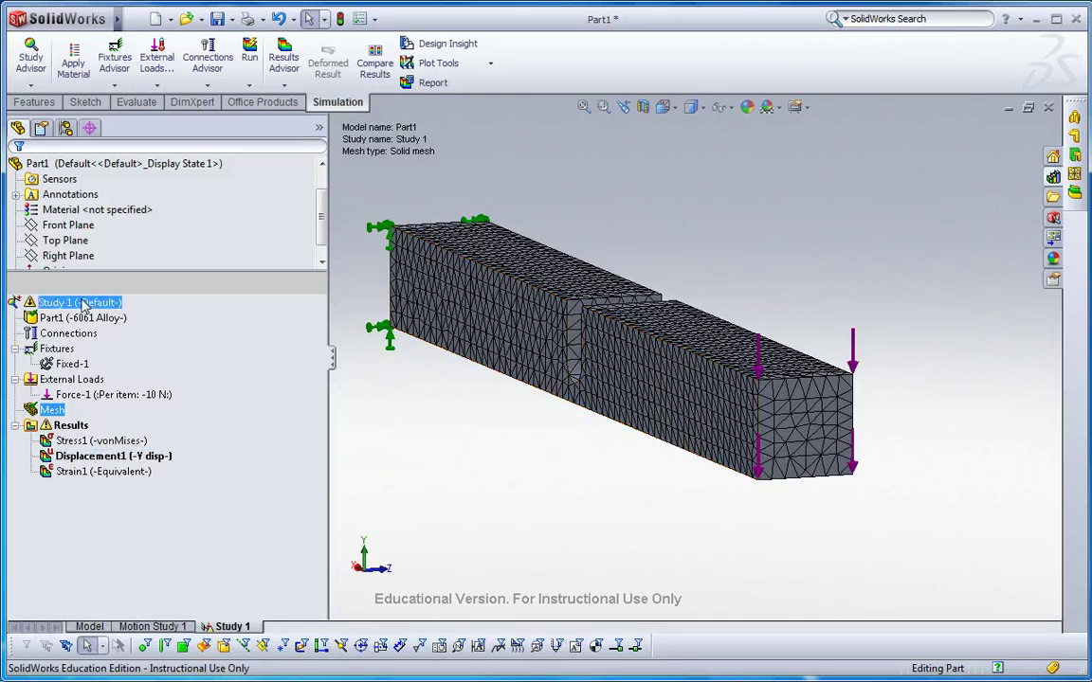
left_click(131, 328)
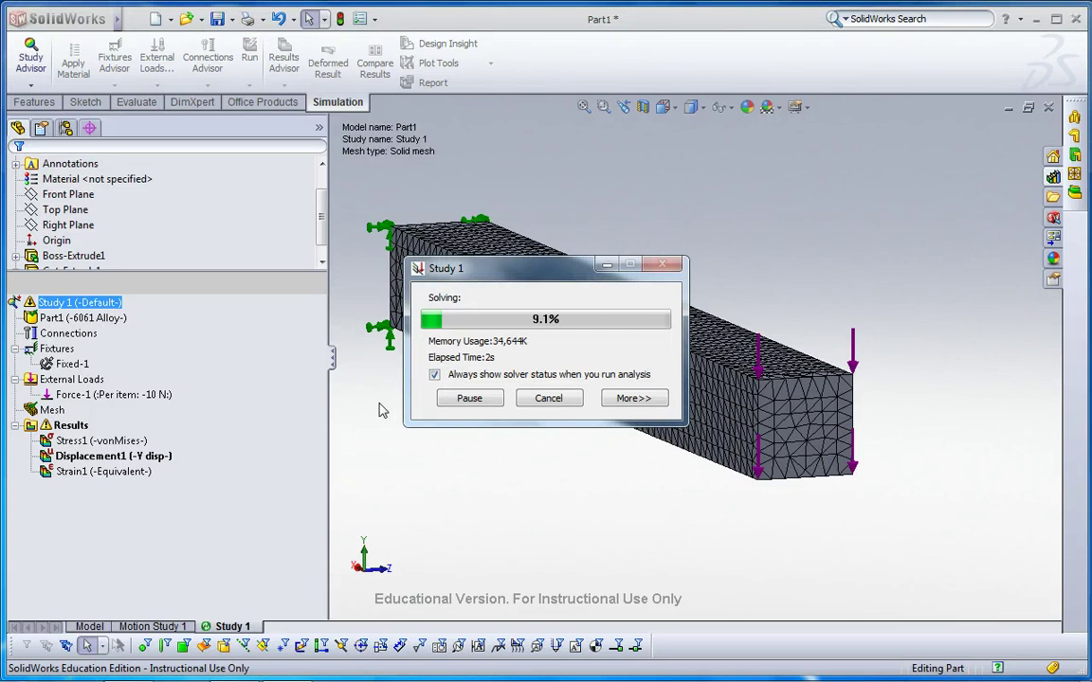
double_click(152, 457)
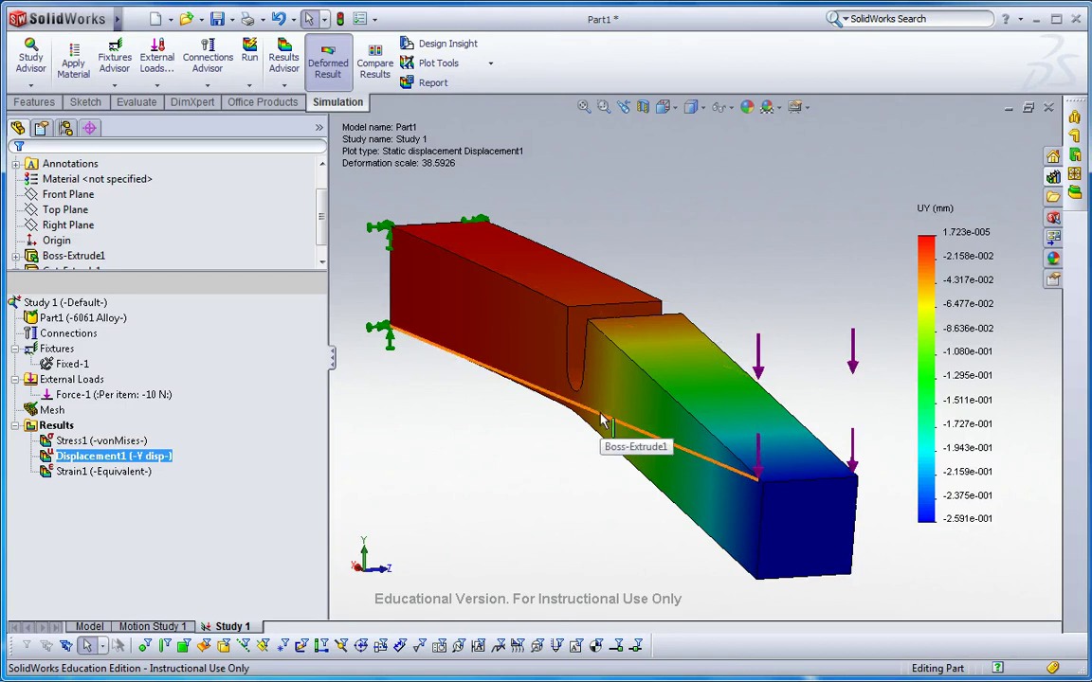
- Remesh at Fine density: 1.06664 mm element size and 0.0533321 mm tolerance, discarding results
right_click(50, 411)
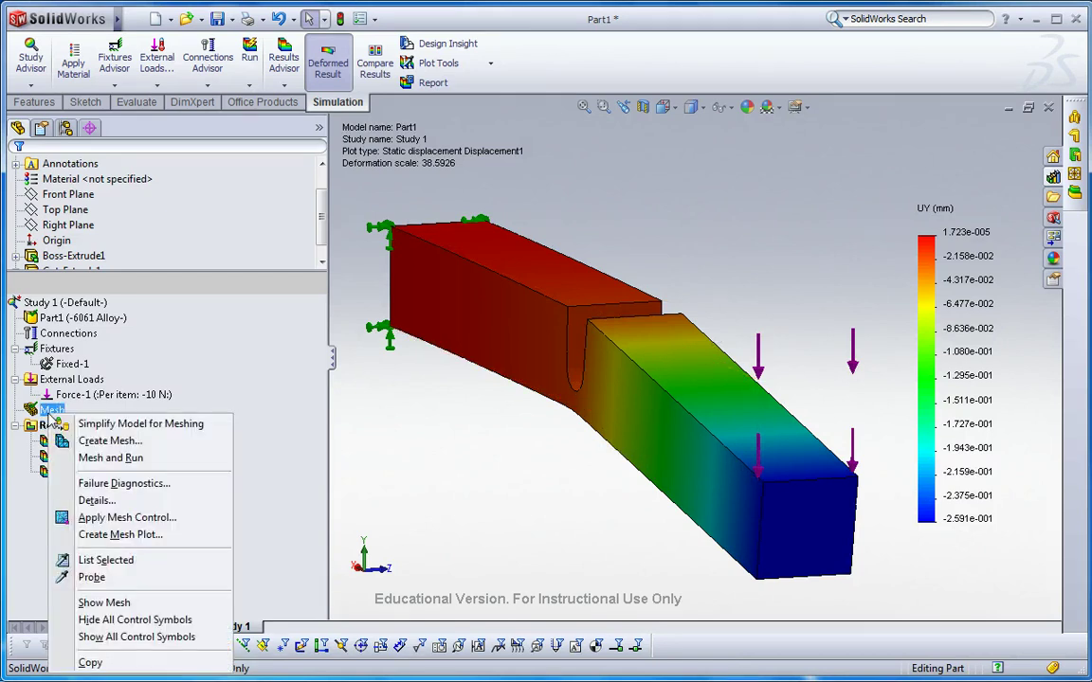
left_click(106, 441)
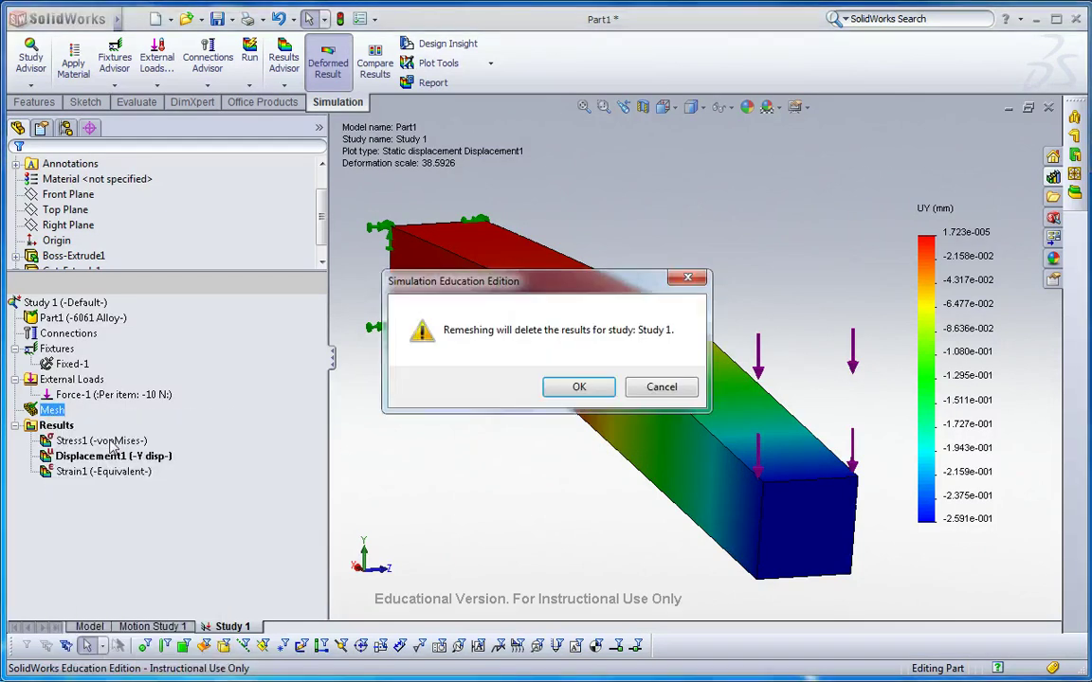
left_click(577, 388)
left_click_drag(224, 218, 290, 224)
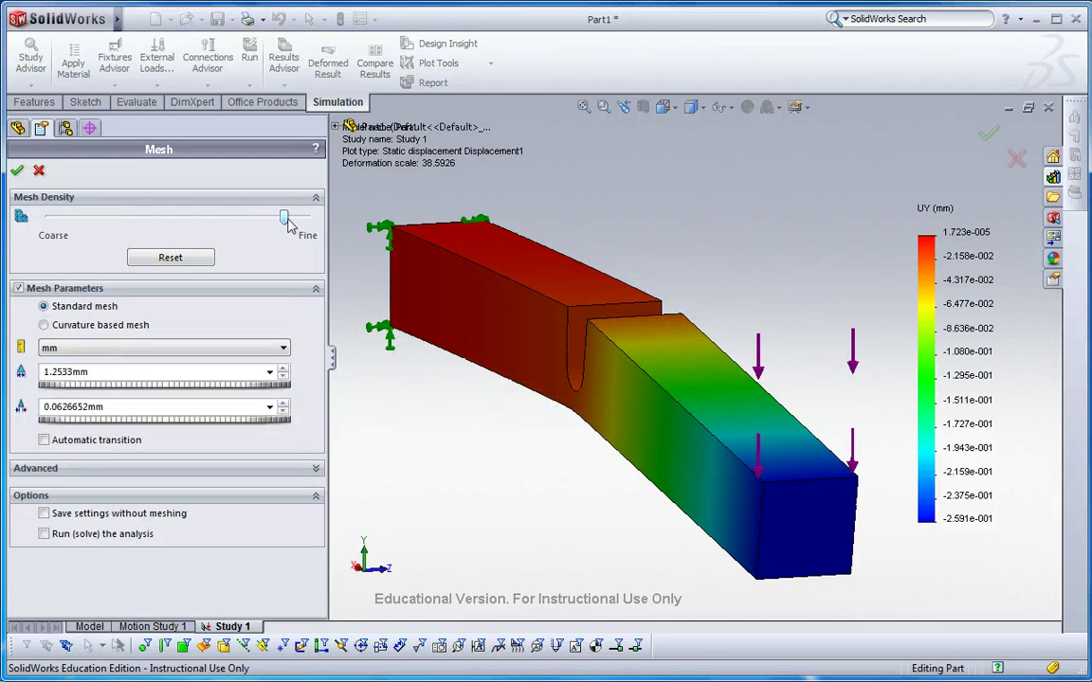
left_click(182, 262)
left_click_drag(178, 218, 302, 220)
left_click(17, 171)
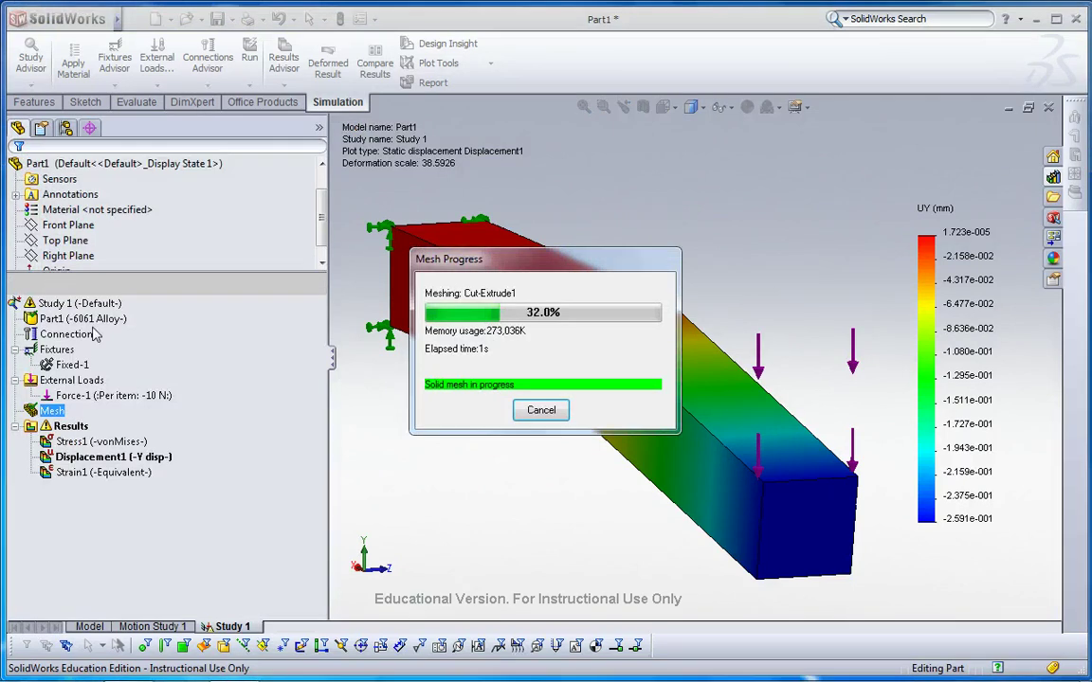
left_click(79, 303)
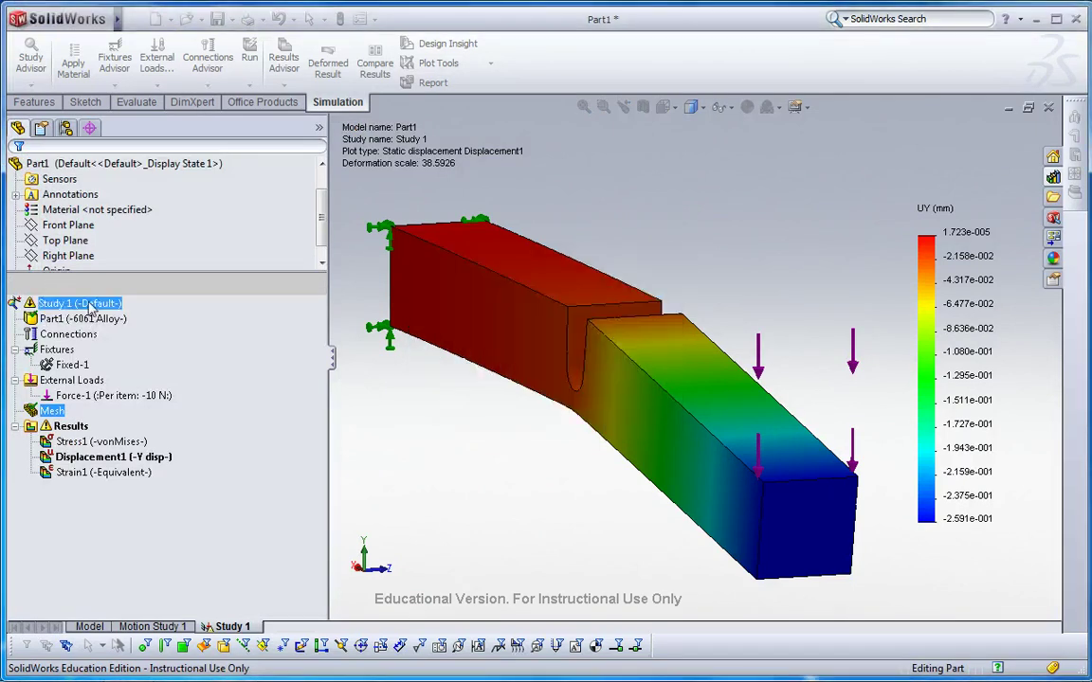
- Rerun Study 1 on the 1.06664 mm mesh and view UY tip displacement of -0.2615 mm
right_click(112, 305)
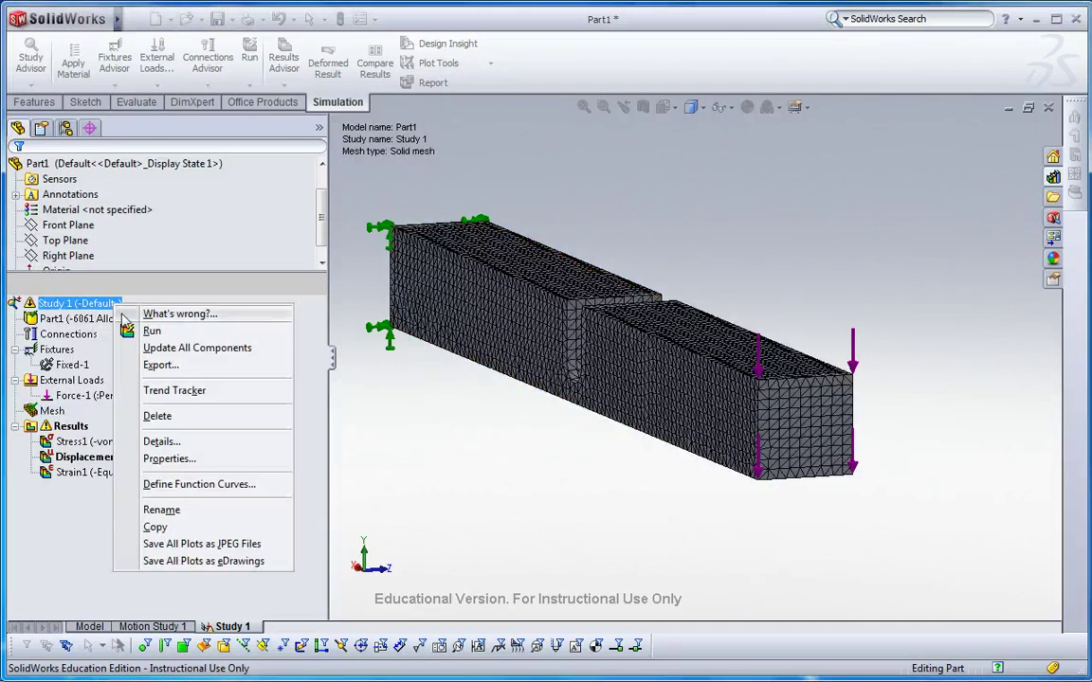
left_click(132, 332)
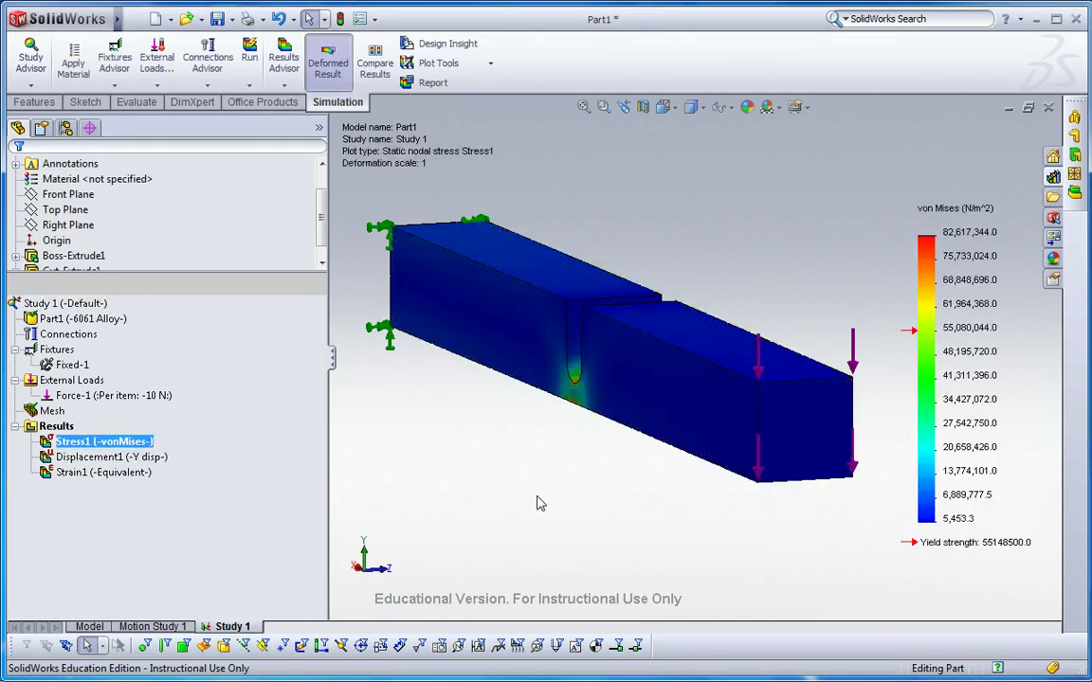
left_click(84, 458)
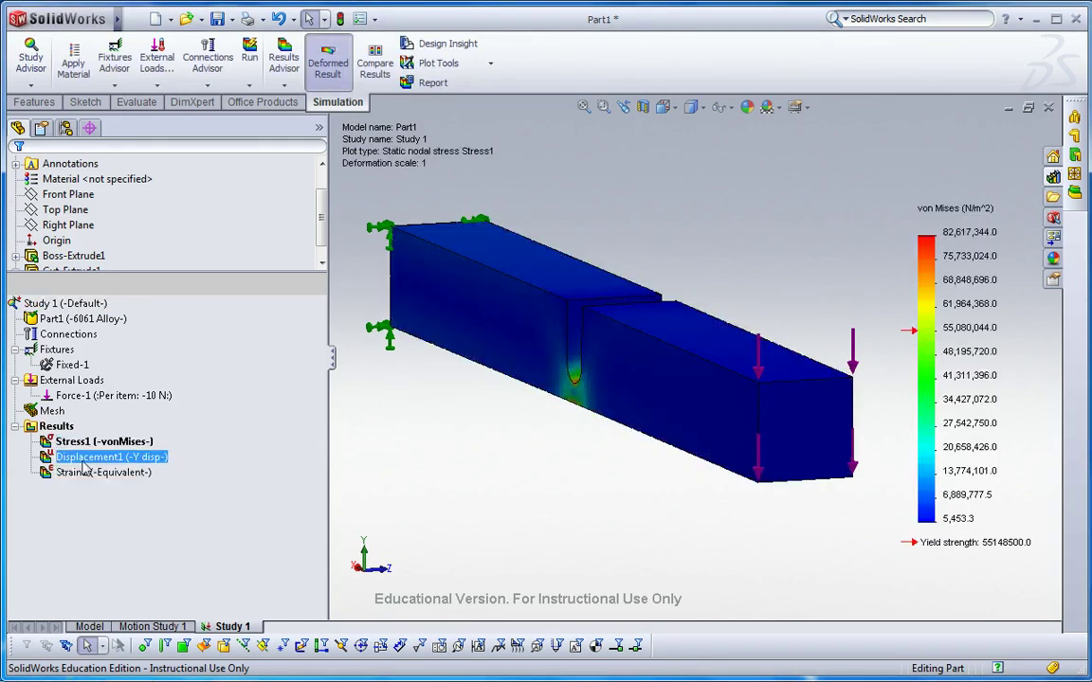
double_click(83, 458)
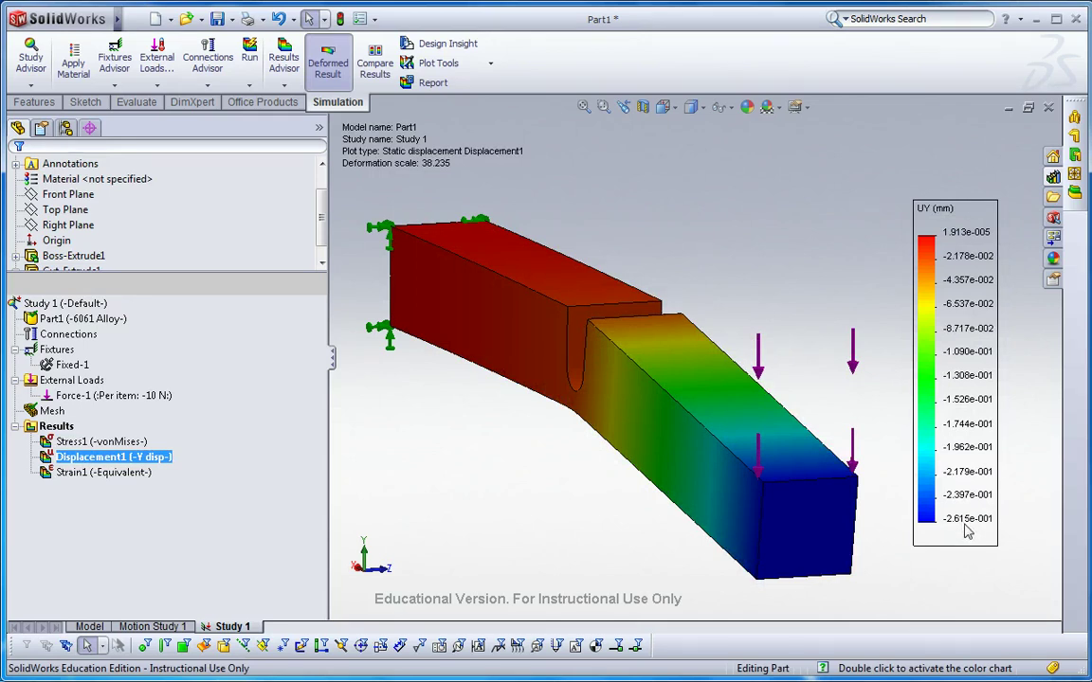